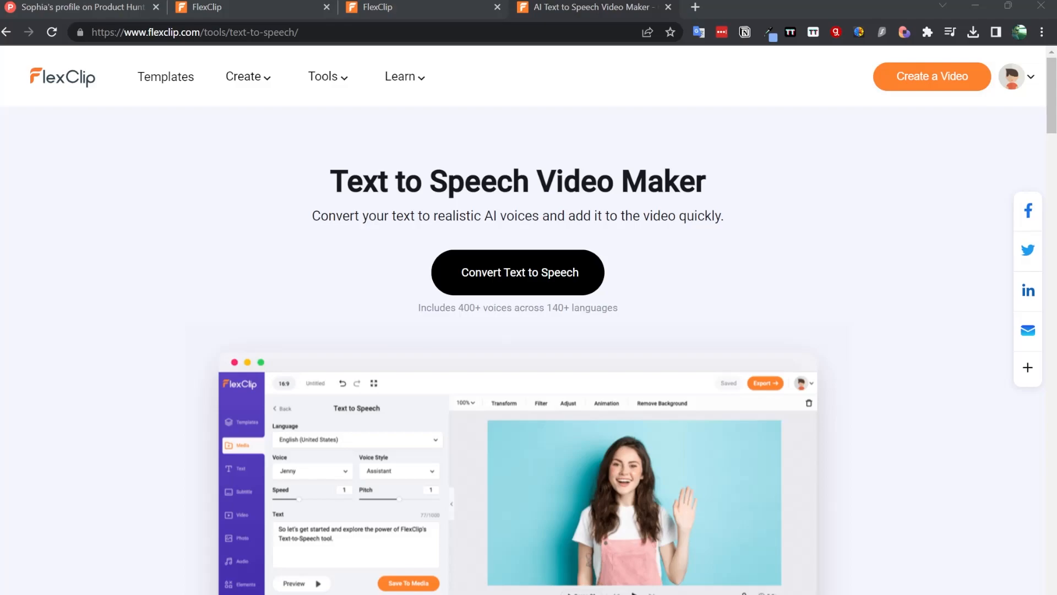
- Examine the Text to Speech landing page and the maker's Product Hunt profile, highlighting the headline and username
left_click(197, 197)
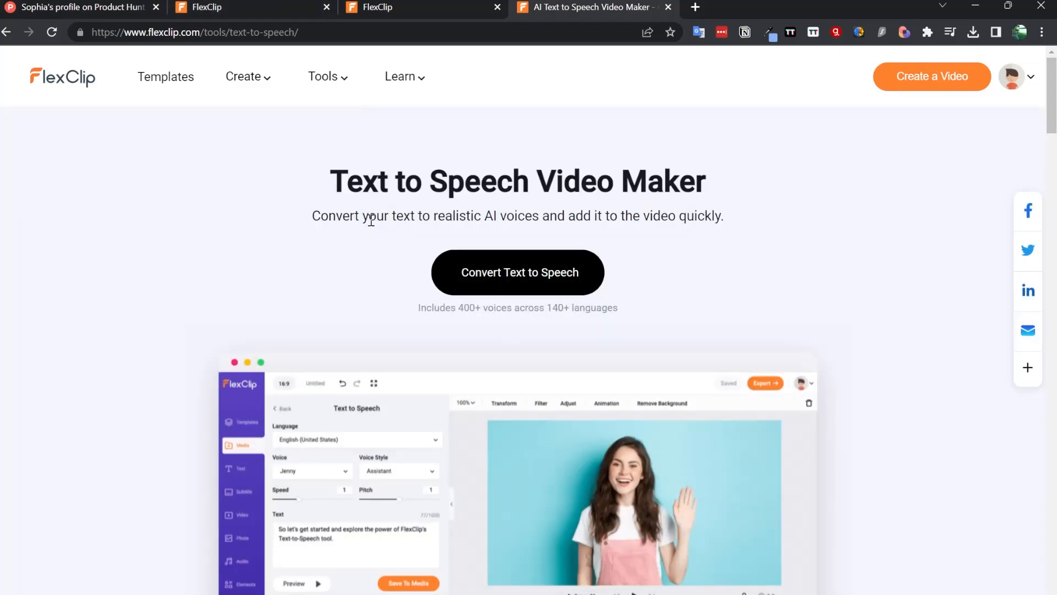
left_click_drag(331, 185, 749, 161)
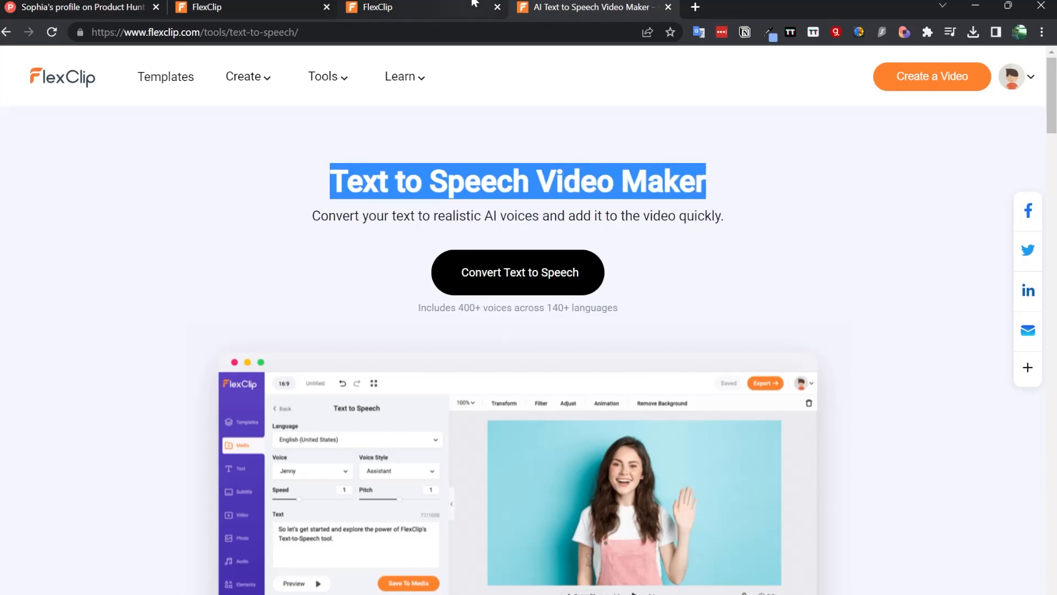
left_click(439, 4)
left_click(64, 5)
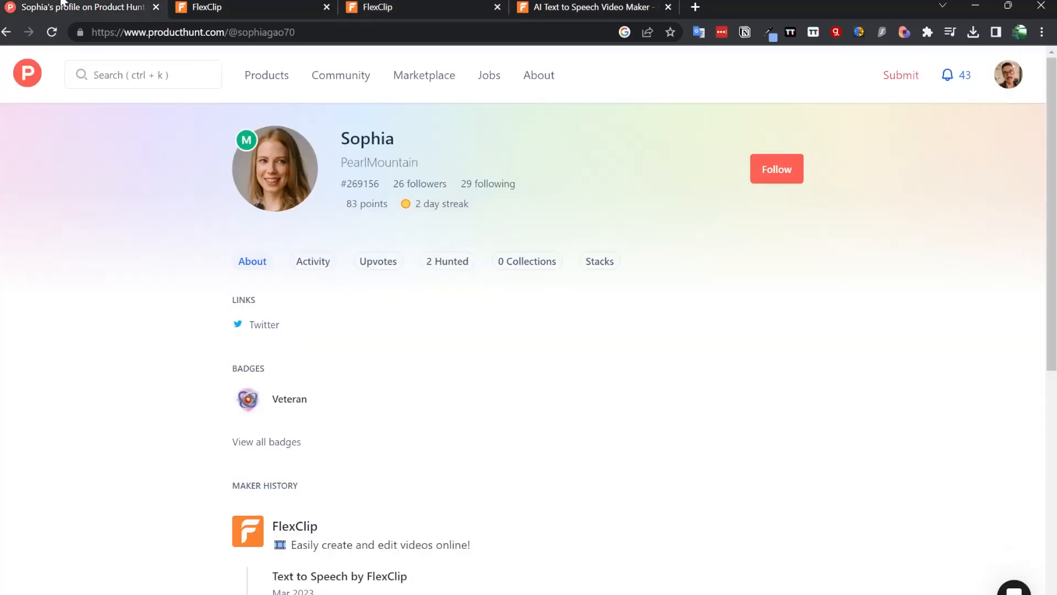
left_click_drag(435, 158, 359, 157)
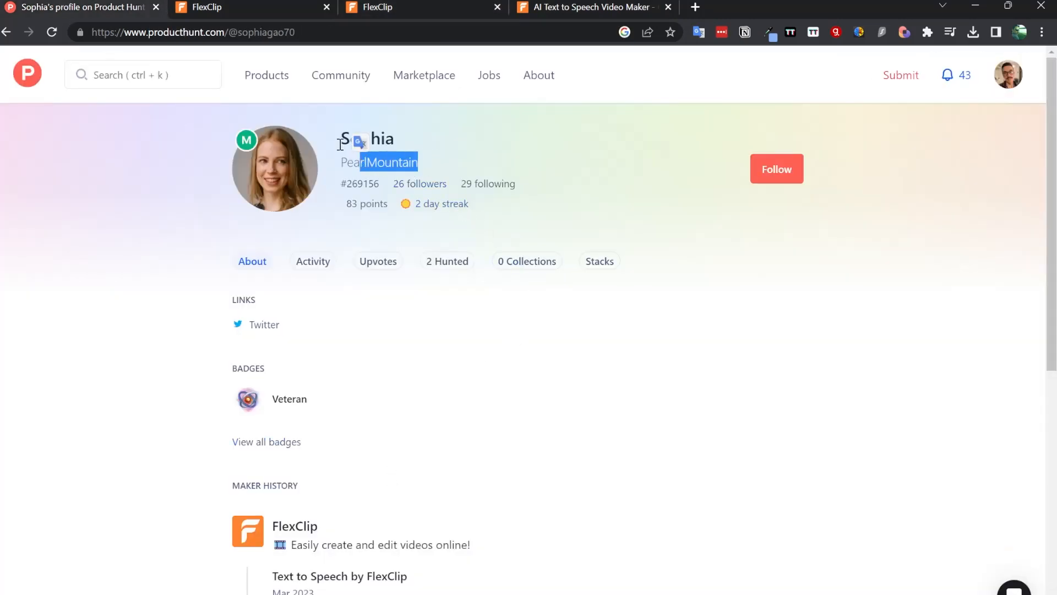
left_click(450, 132)
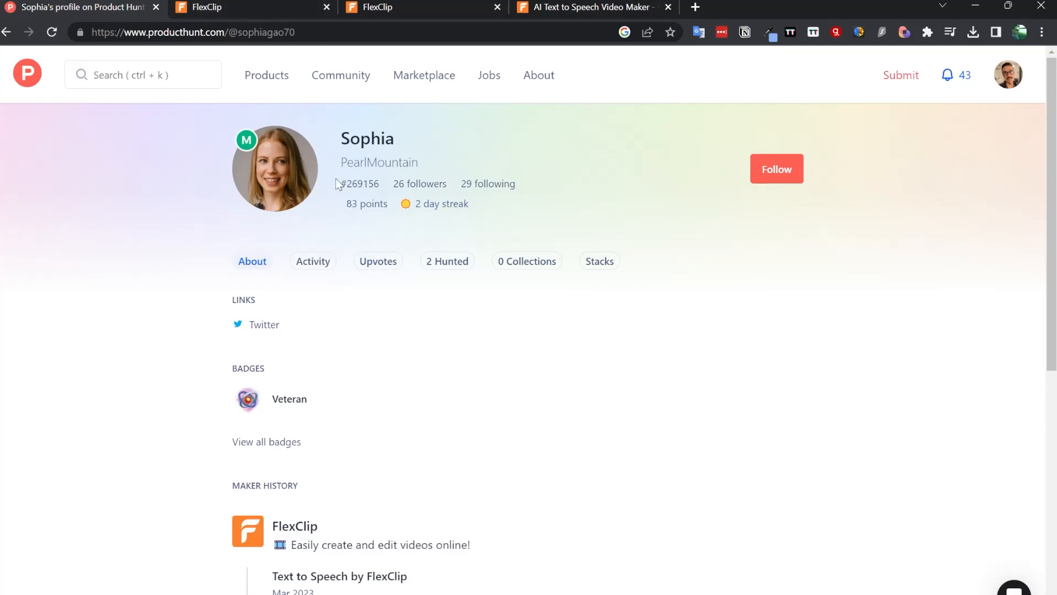
- Switch to the FlexClip editor and browse its panels for templates, photos, audio, backgrounds and branding
left_click(271, 4)
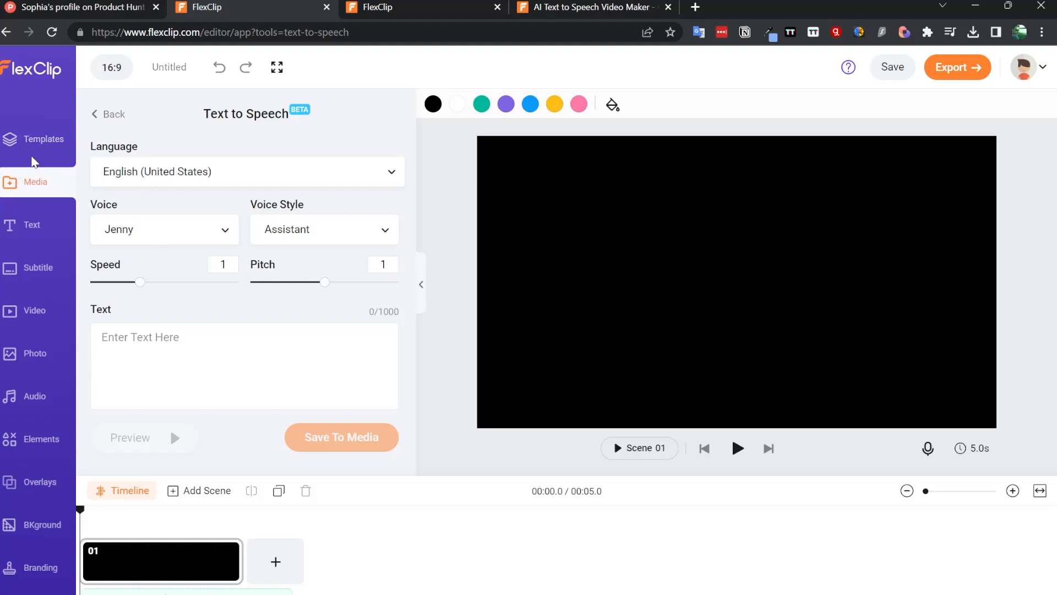
left_click(28, 136)
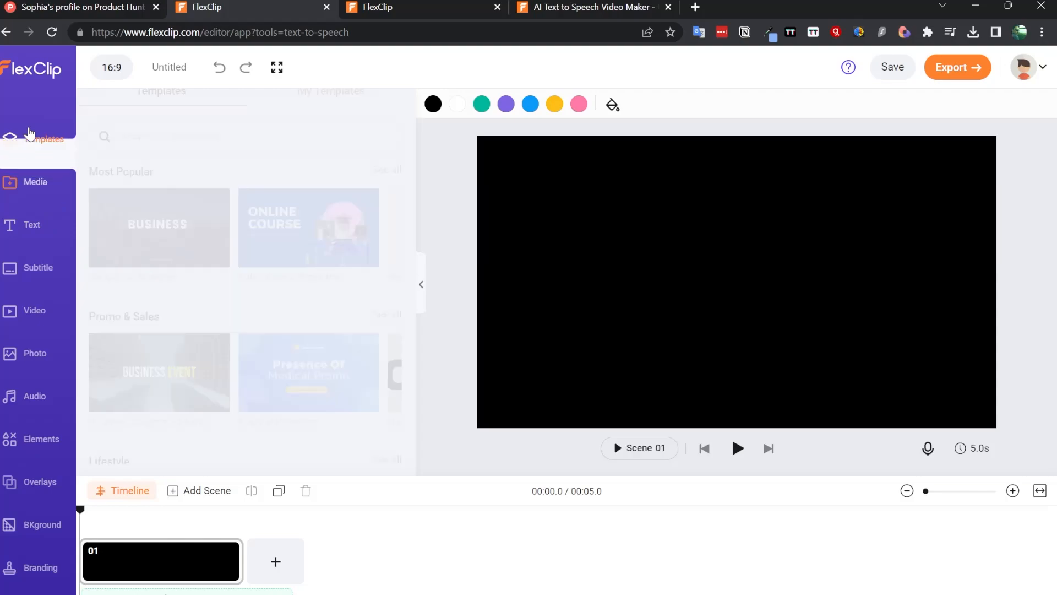
left_click(36, 354)
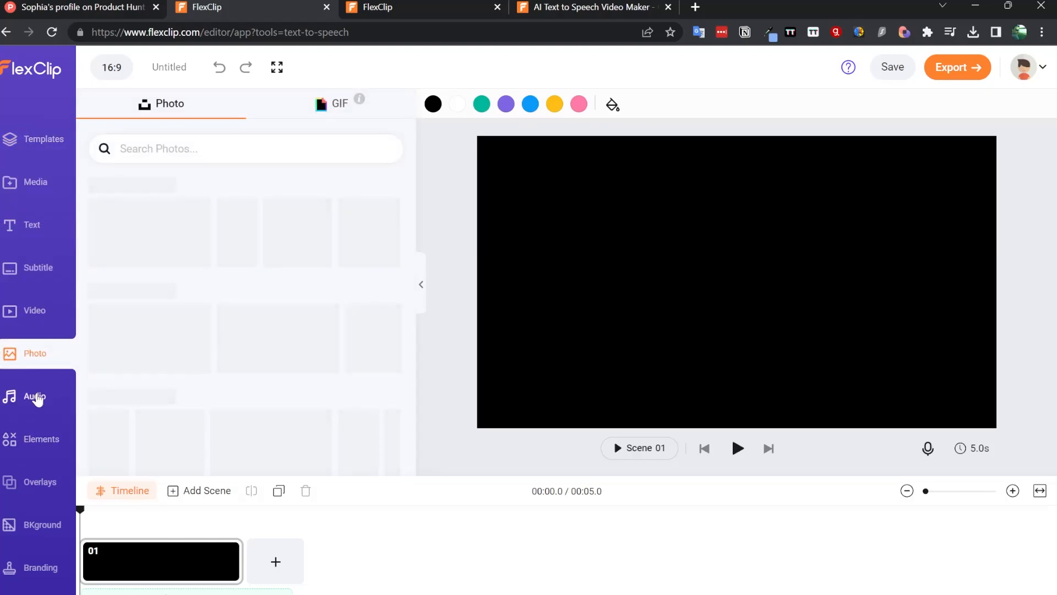
left_click(37, 396)
left_click(43, 525)
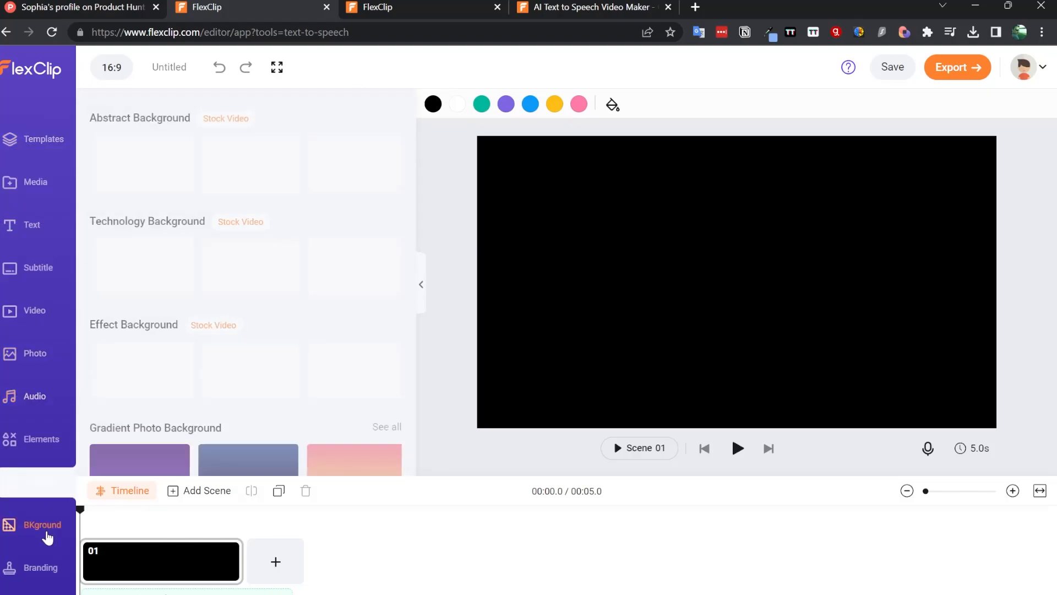
left_click(38, 570)
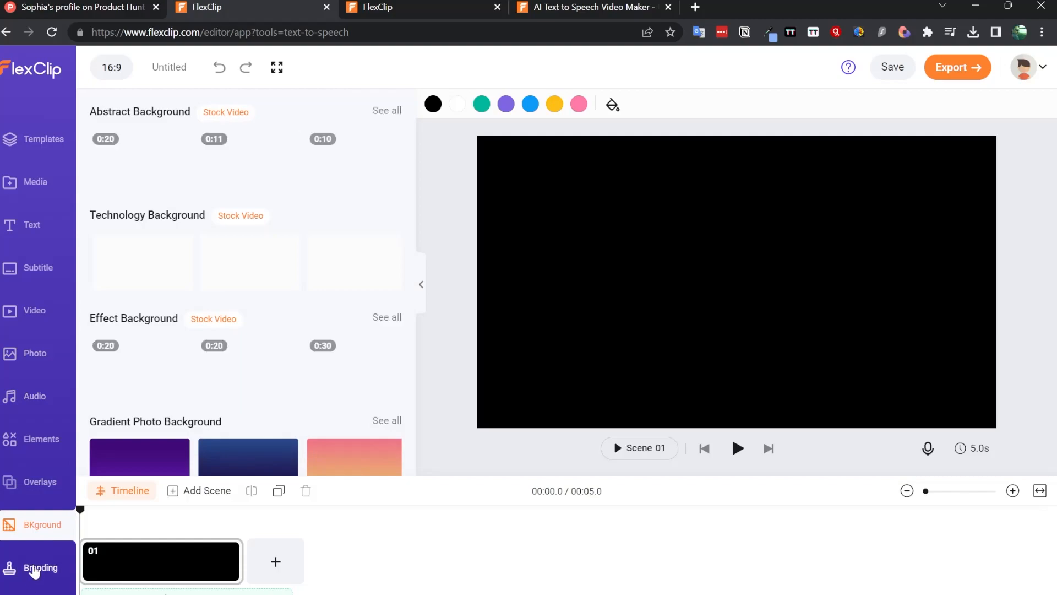
left_click(24, 194)
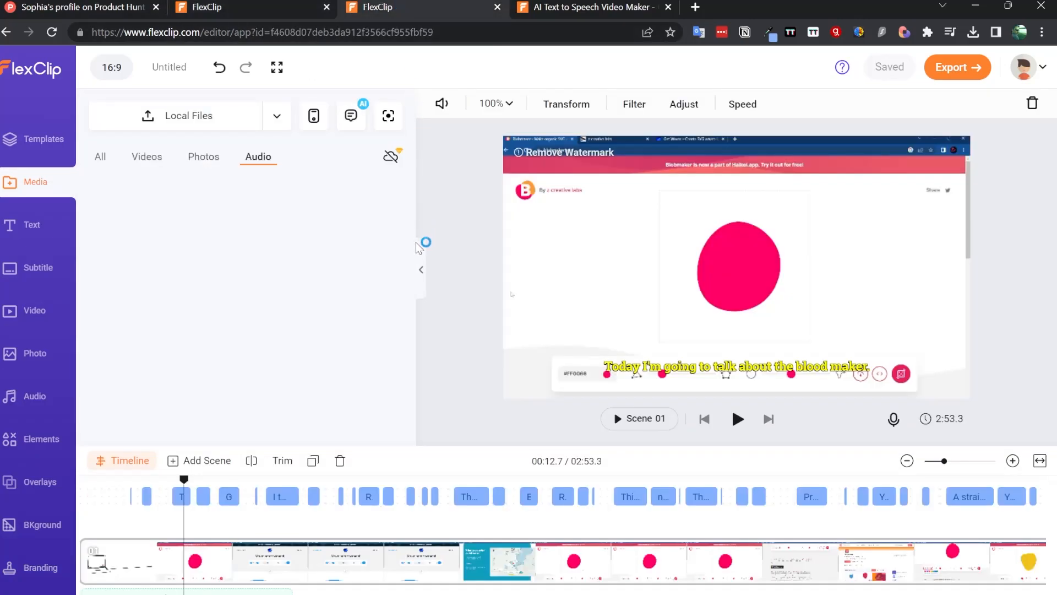
left_click(215, 6)
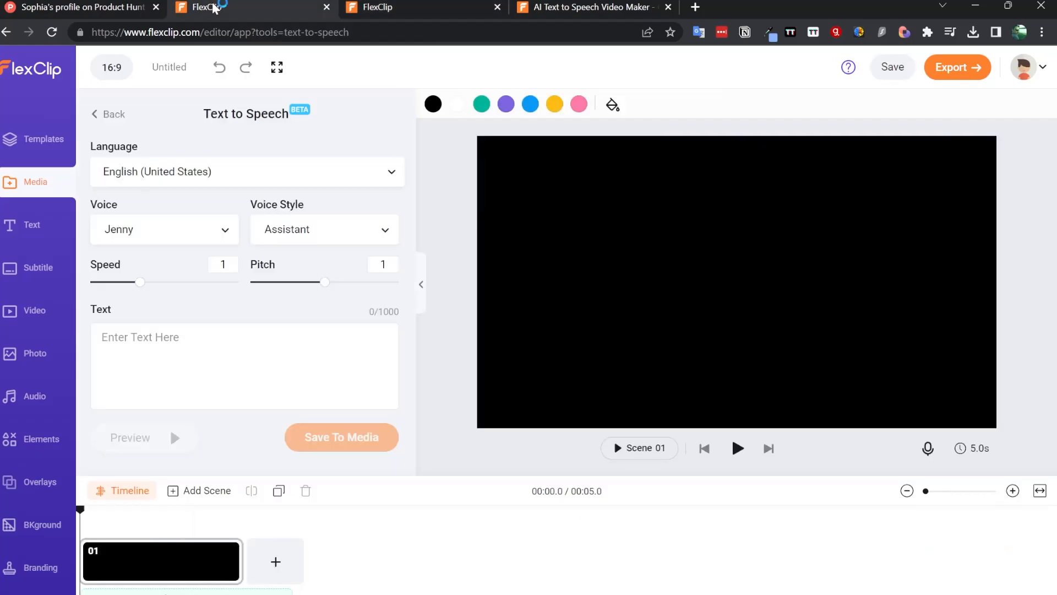
- Browse the language list and play the Amber and Guy voice samples in the voice list
left_click(258, 179)
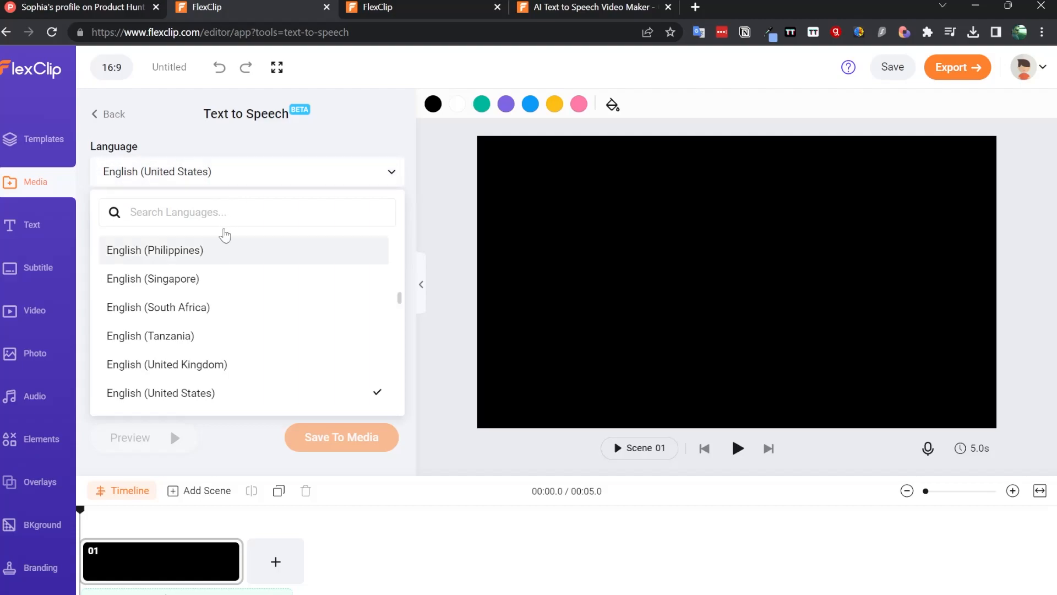
left_click(252, 147)
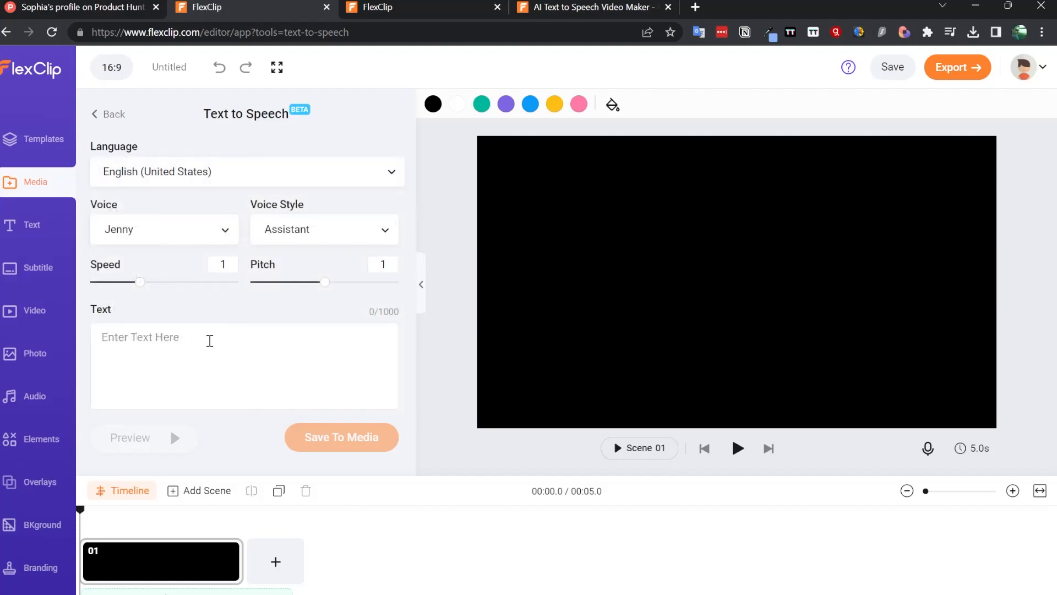
left_click(217, 234)
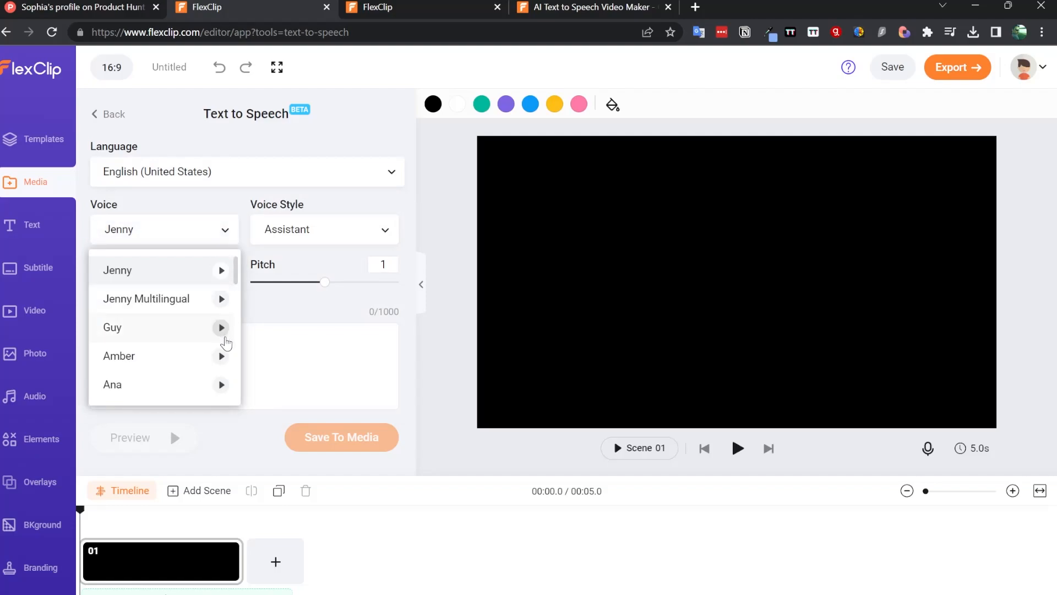
left_click(222, 356)
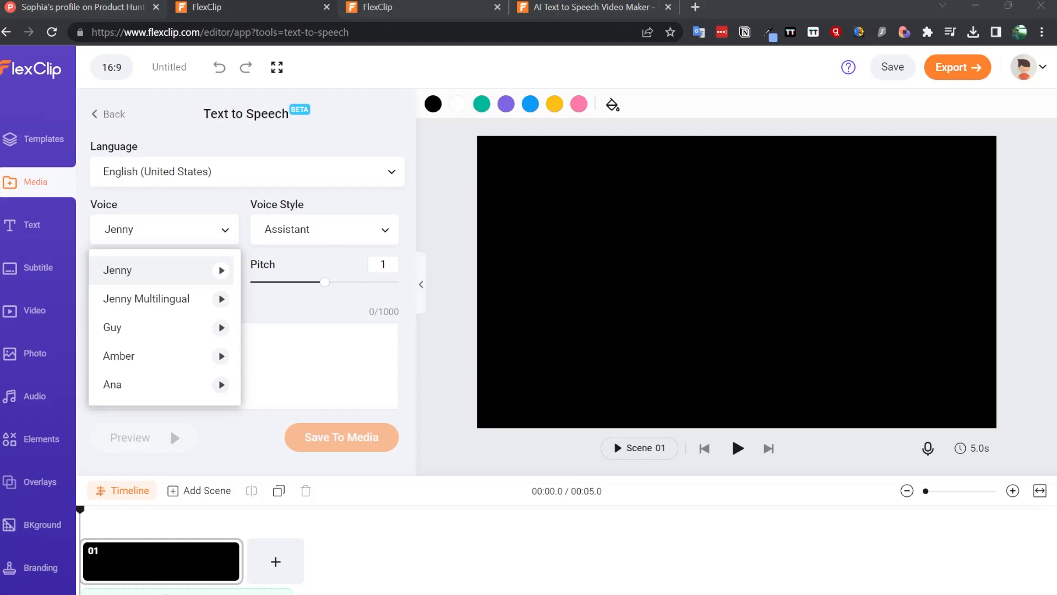
left_click(221, 328)
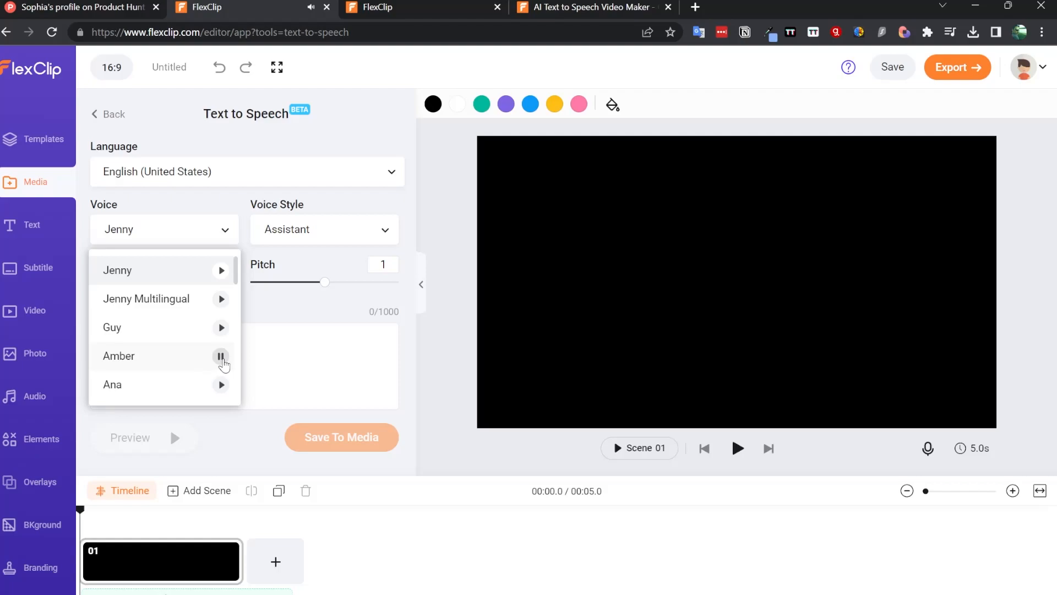
left_click(261, 346)
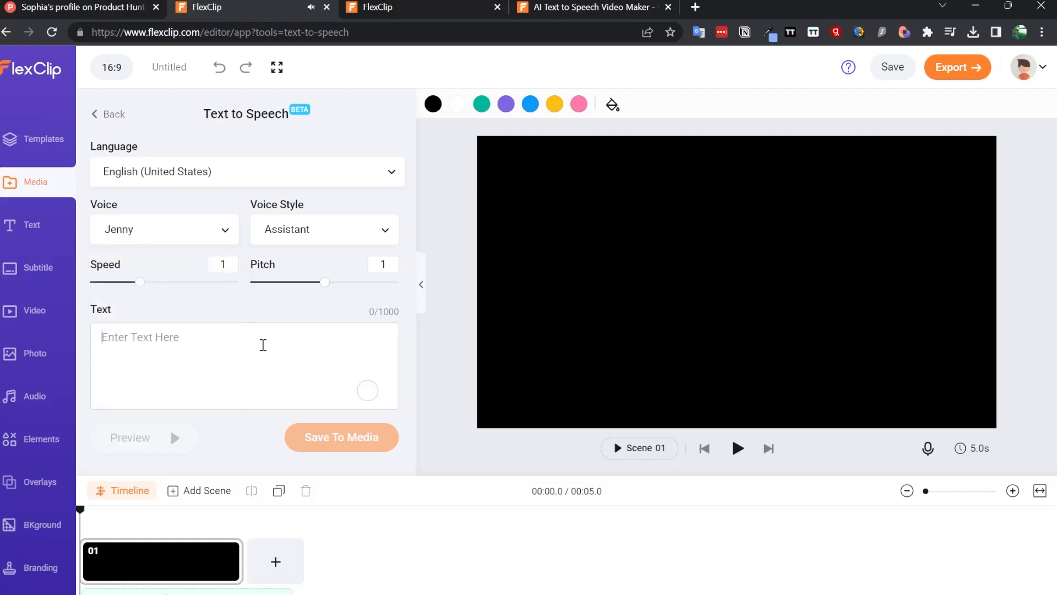
- Enter an English narration greeting with the presenter's name and 'I am going to present a new tutuorial', then preview it
type("H")
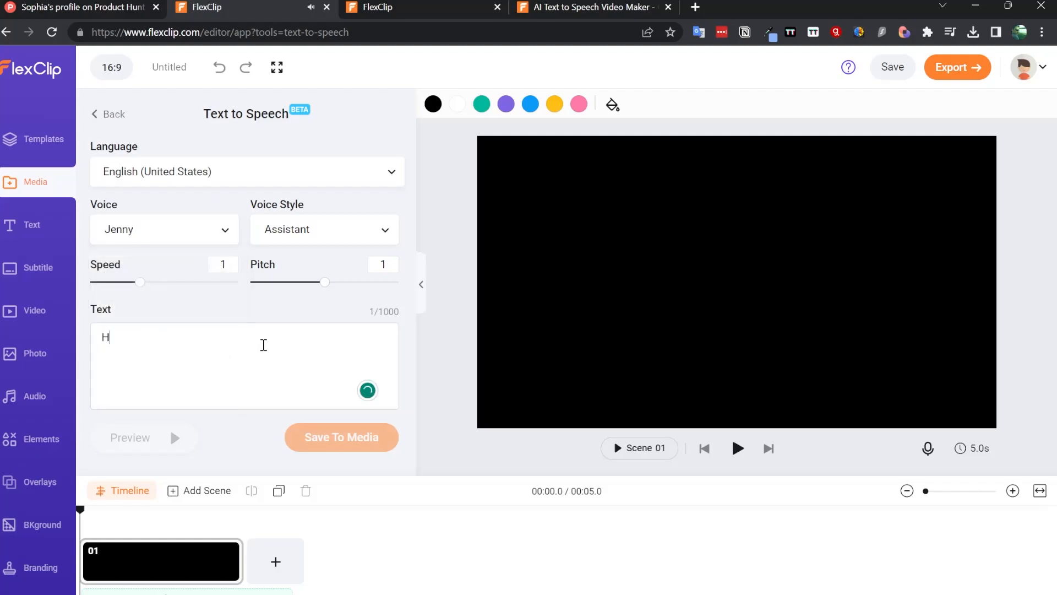
type("ello ")
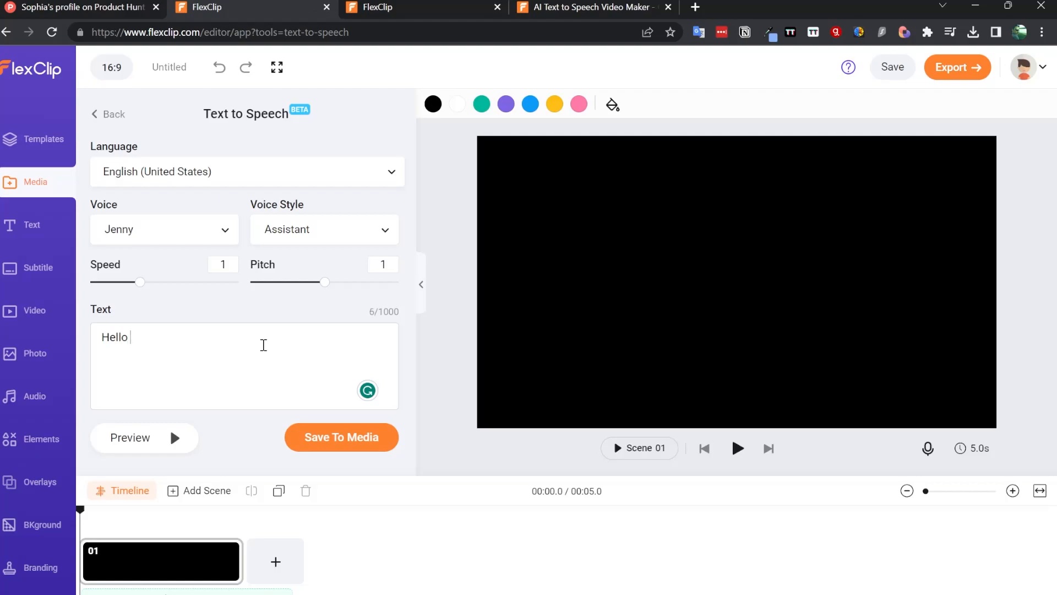
type("my name is Ri")
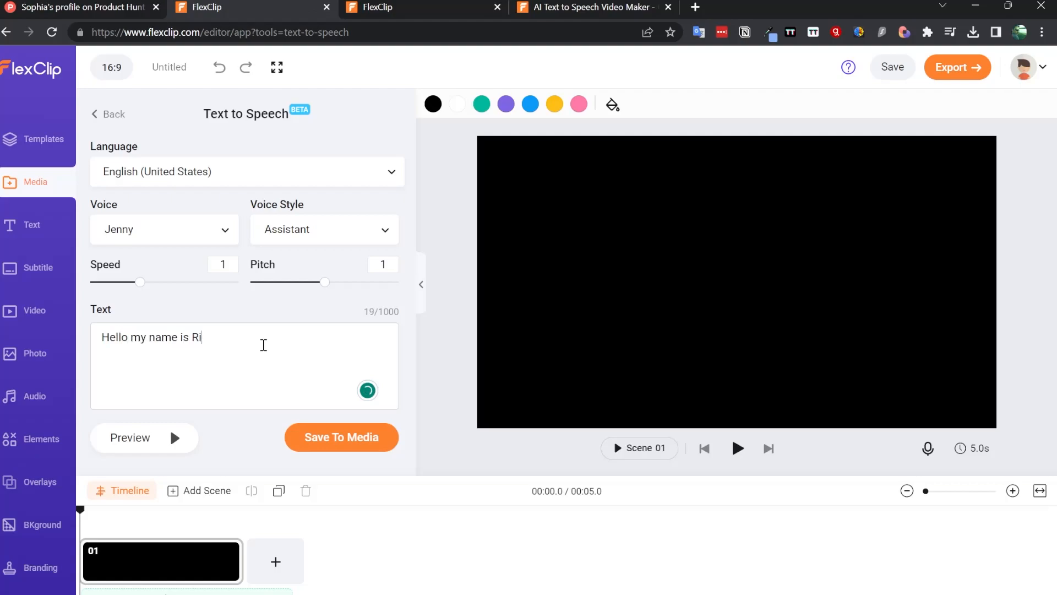
type("cardo and I am going to present a new tutuoria")
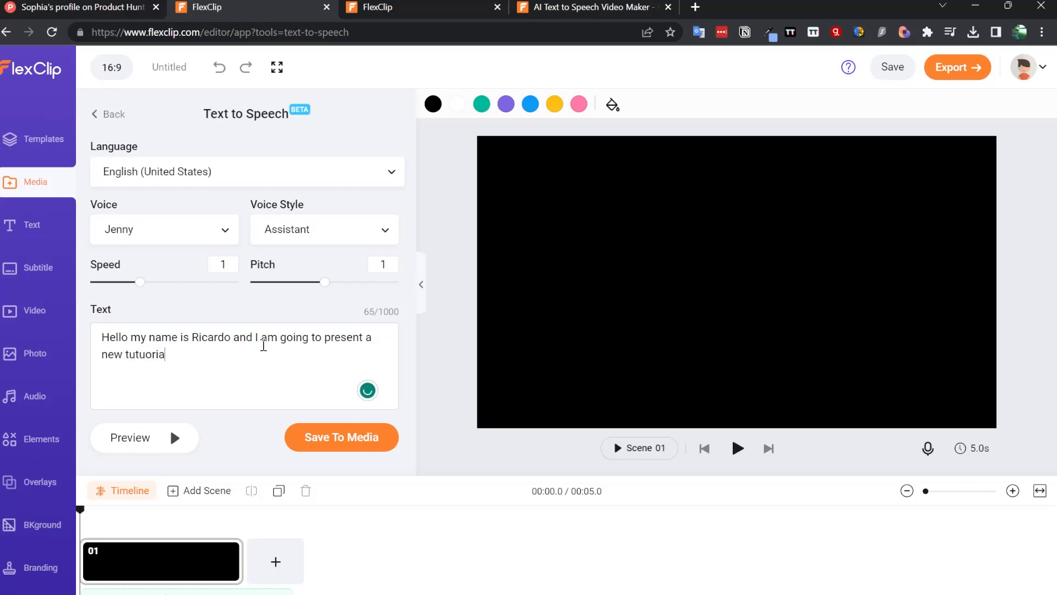
type("l")
left_click(130, 446)
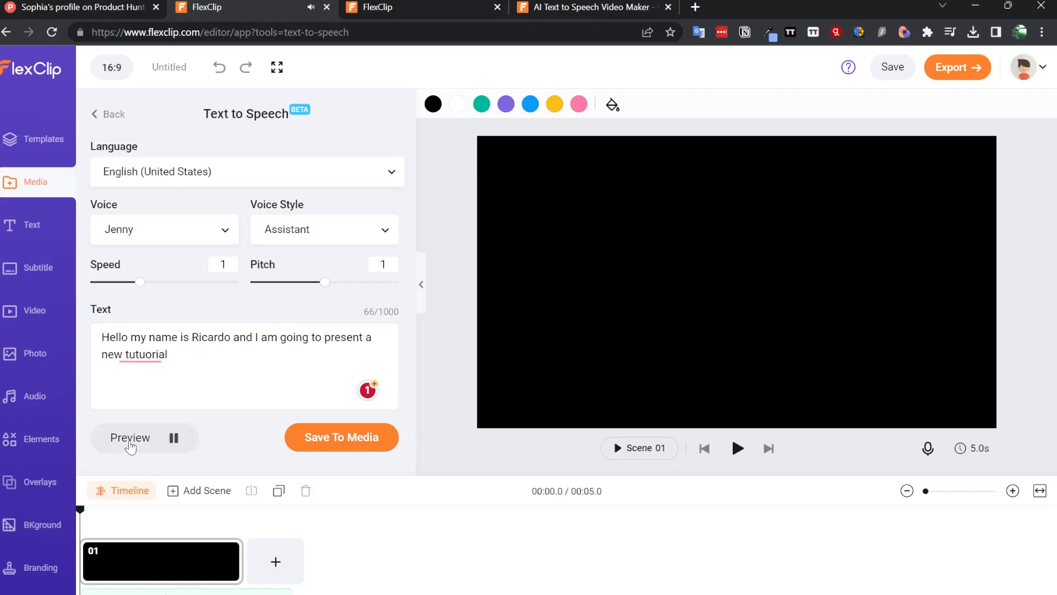
left_click(140, 434)
- Set the voice style to Excited and preview the speech
left_click(349, 234)
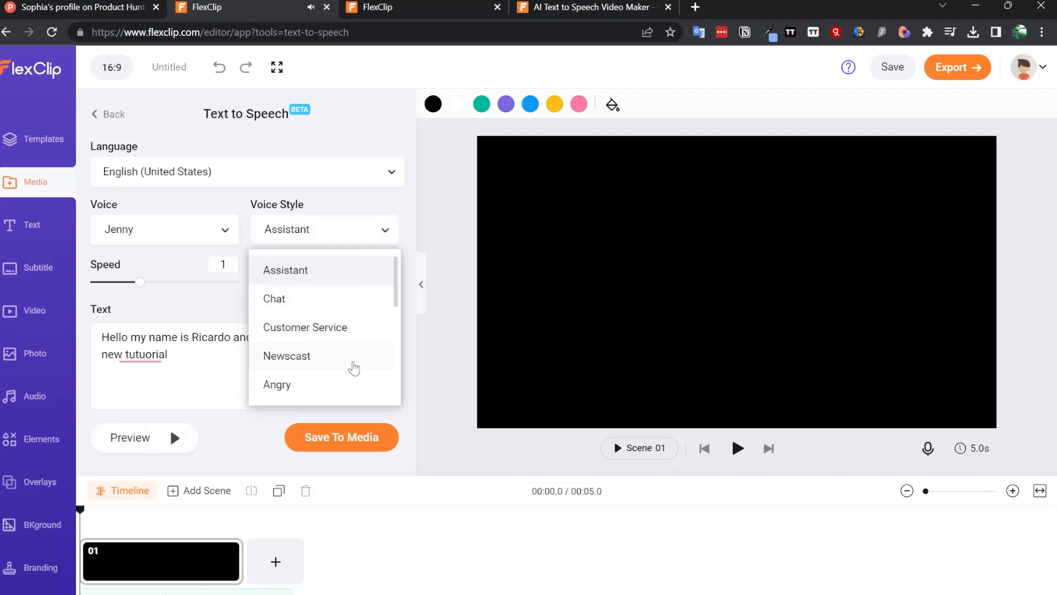
scroll(353, 366, "down", 3)
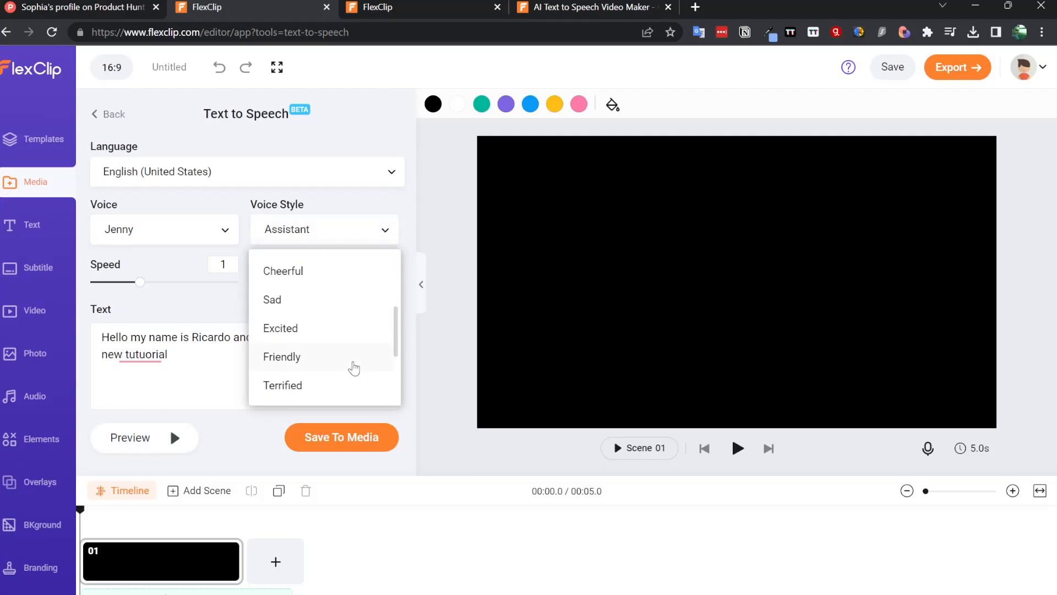
left_click(316, 335)
left_click(142, 438)
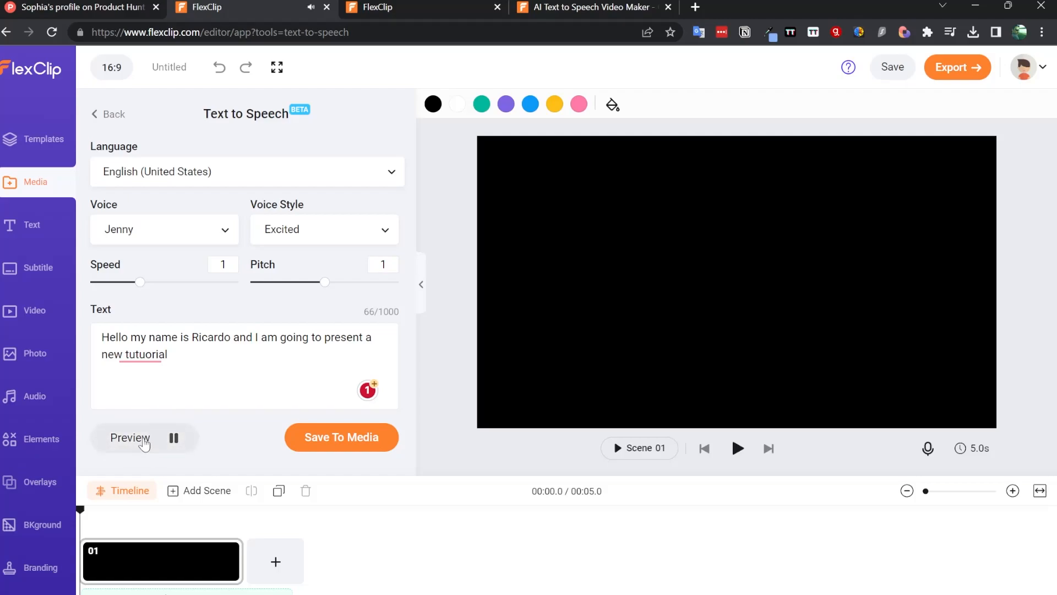
- Correct the misspelled word in the narration to 'tutorial'
left_click(135, 356)
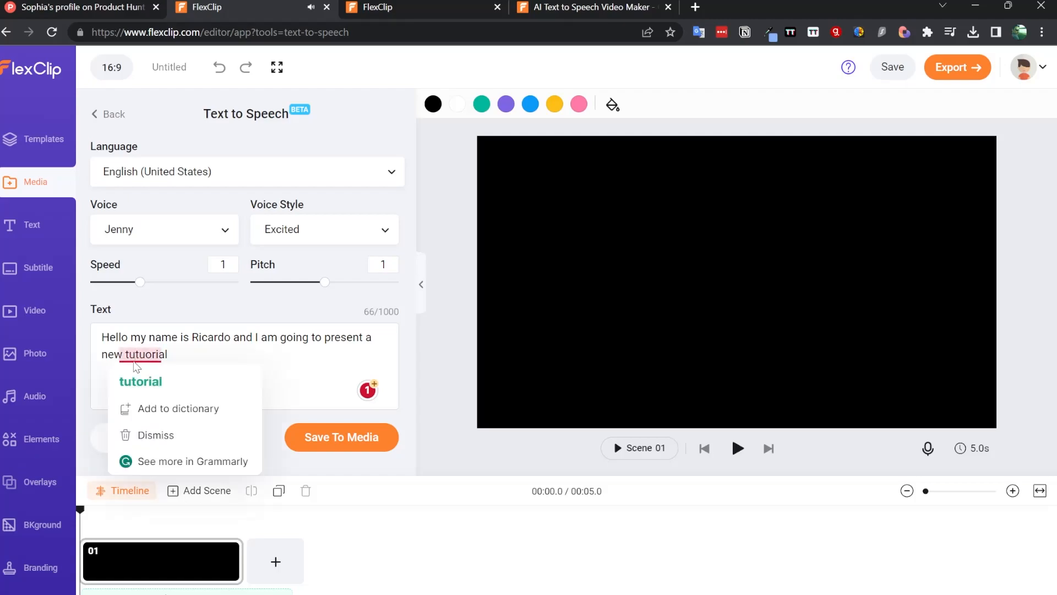
left_click(140, 381)
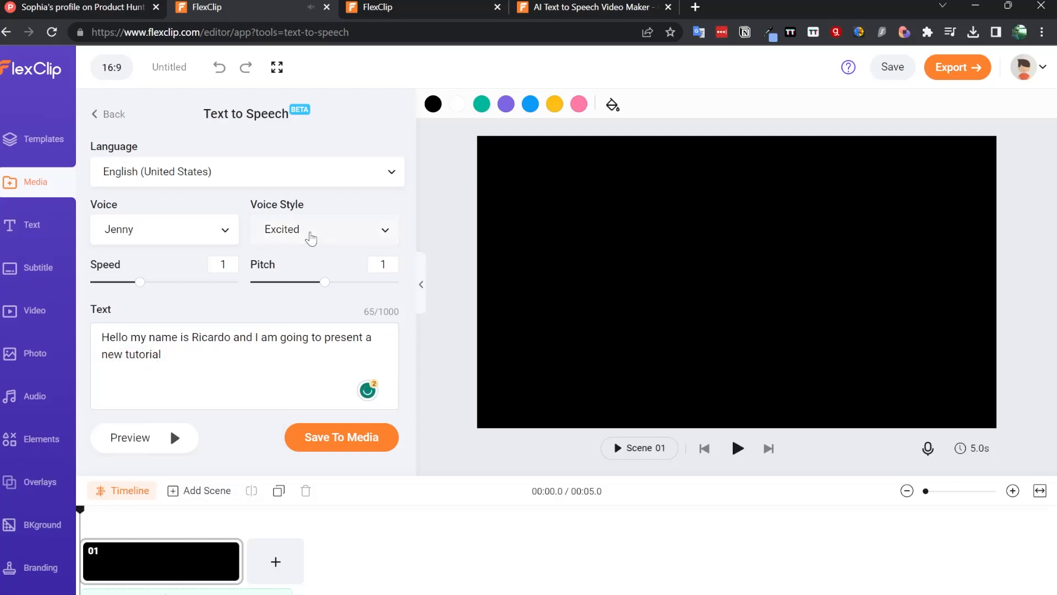
- Change the voice style to Sad and preview the speech
left_click(311, 238)
left_click(296, 303)
left_click(147, 447)
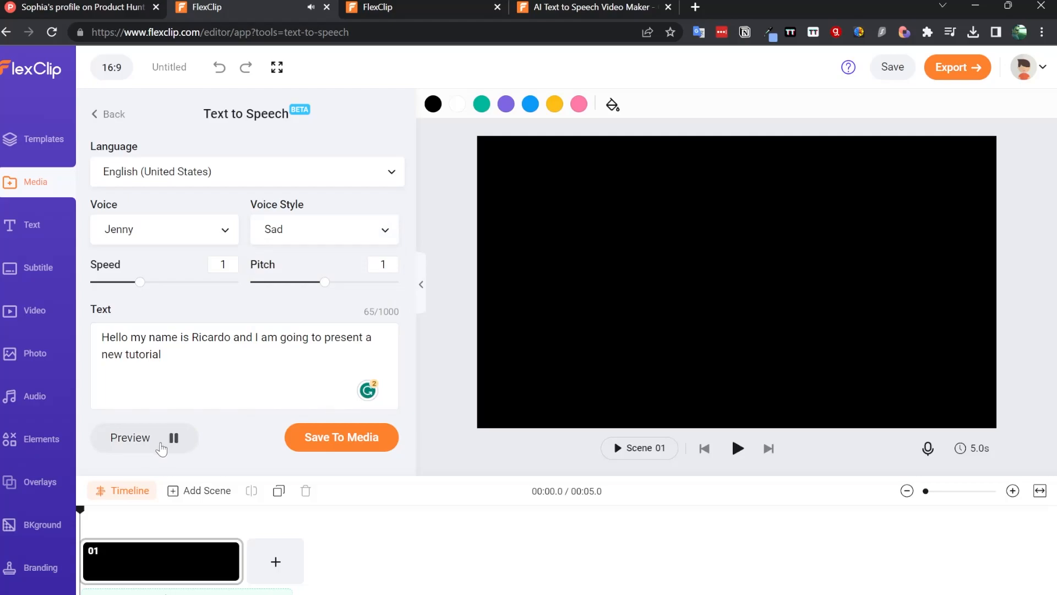
- Search the languages for 'por' and set the language to Portuguese (Portugal)
left_click(232, 177)
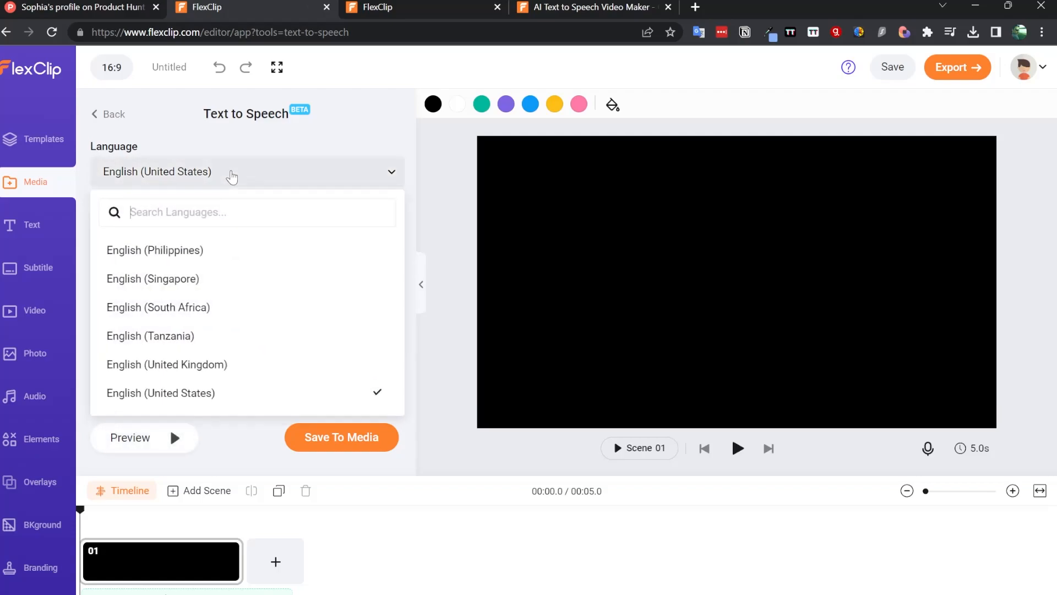
left_click(248, 152)
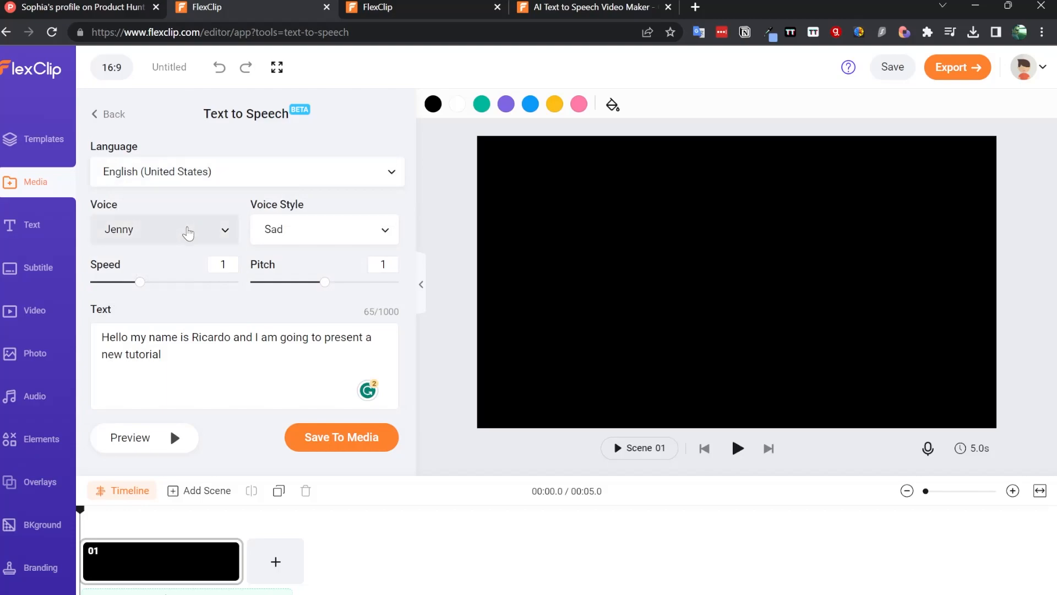
left_click(222, 179)
type("por")
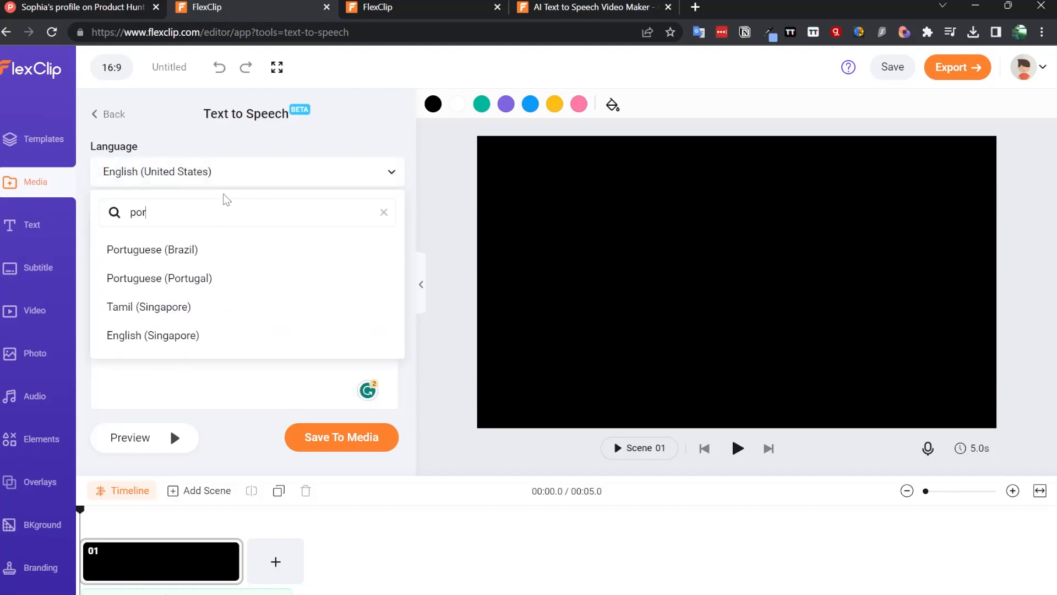
left_click(260, 283)
- Replace the narration with the Portuguese sentence 'Ola o meu nome é … e vou apresentar um novo tutorial', introducing the speaker by name
key("ctrl+a")
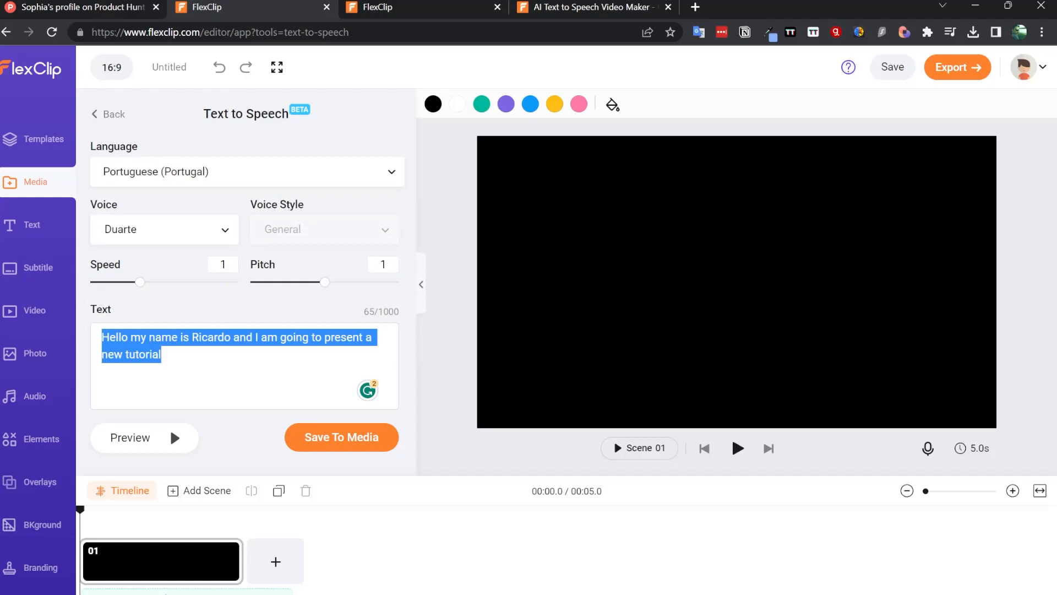
type("M")
key("BackSpace")
type("Ola o meu nome ")
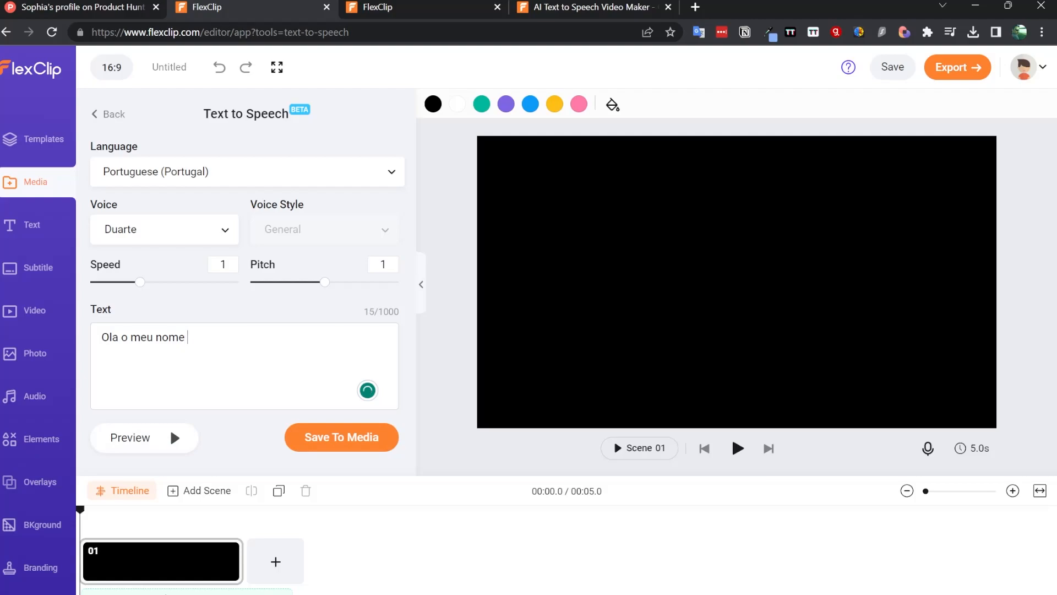
type("é Ricardo e vou apresen")
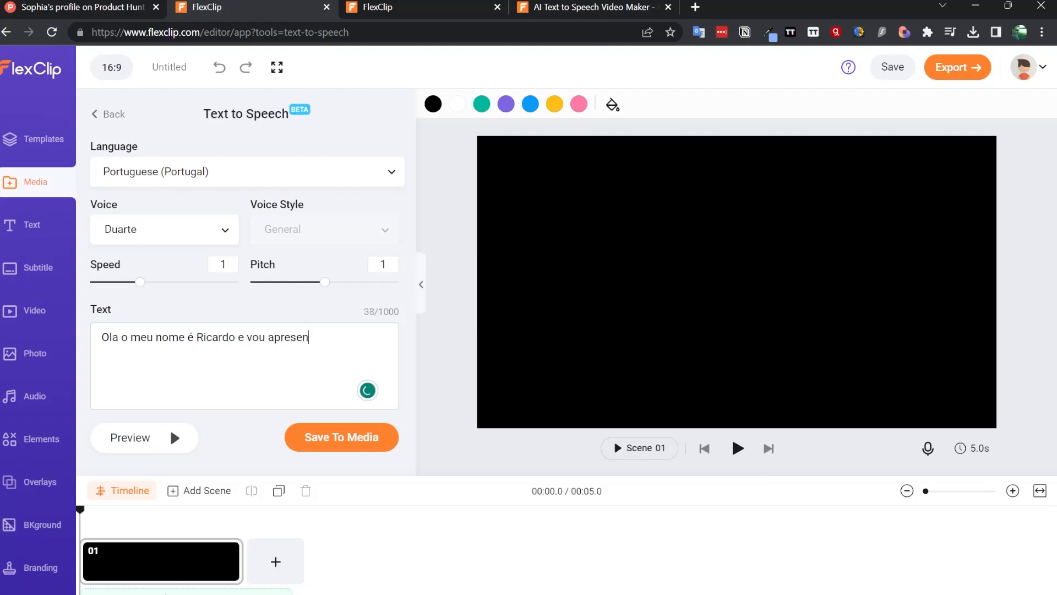
type("tar um novo tutoria")
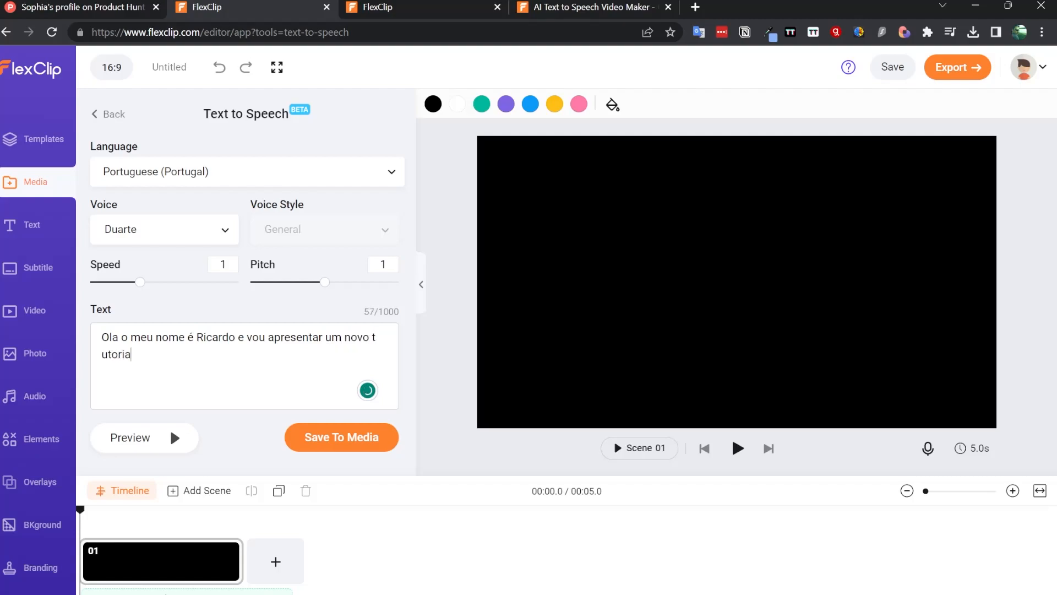
key("BackSpace")
key("BackSpace")
key("BackSpace")
key("BackSpace")
key("BackSpace")
key("BackSpace")
key("BackSpace")
type("tutorial")
- Set the voice to Fernanda and preview the Portuguese speech
left_click(147, 233)
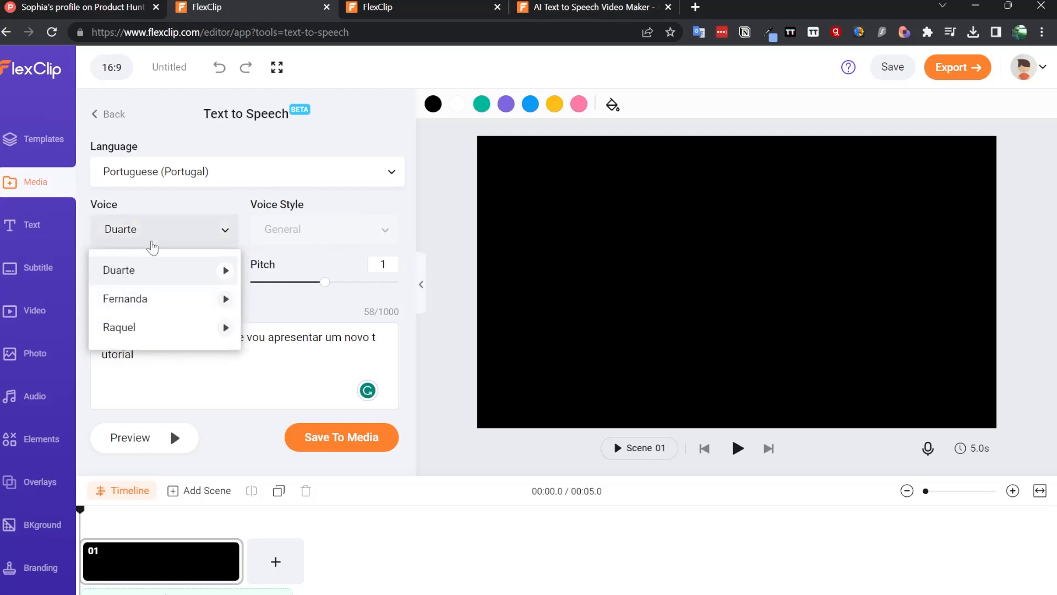
left_click(164, 304)
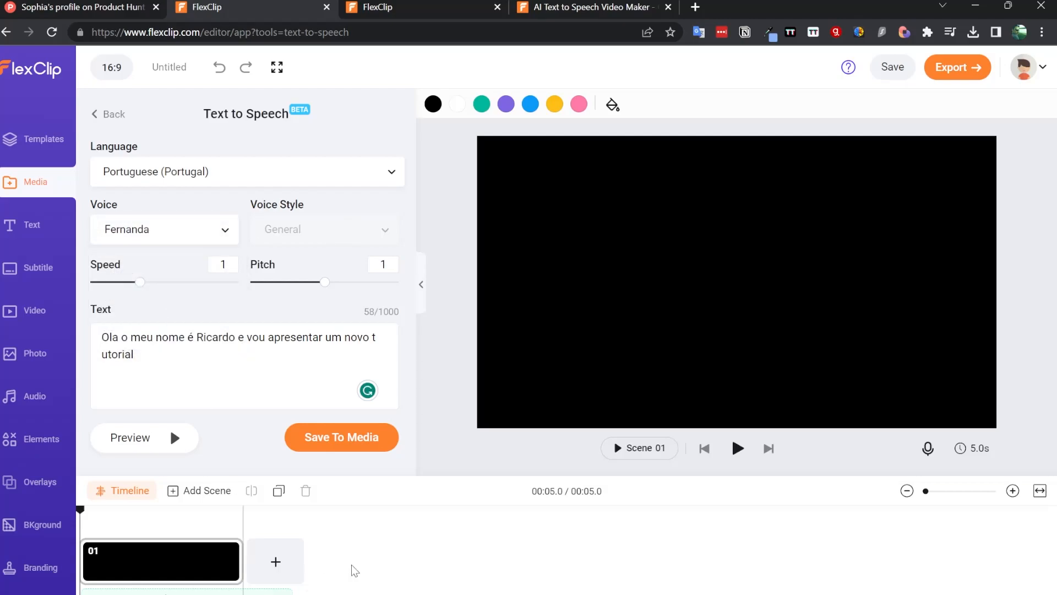
left_click(171, 438)
- Switch to the other FlexClip project and browse its subtitle list and subtitle style presets
left_click(455, 7)
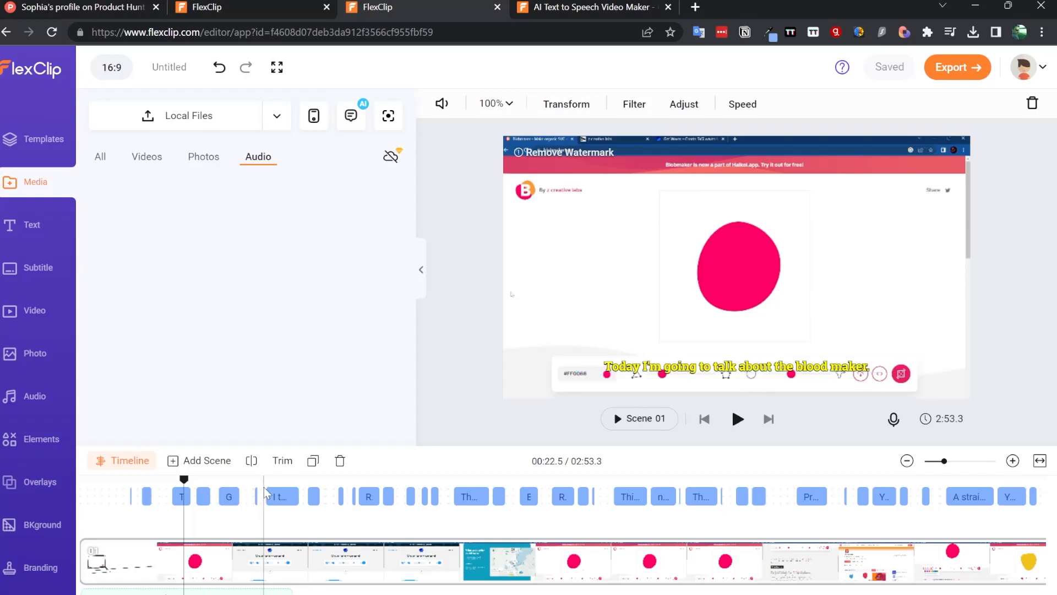
left_click(234, 497)
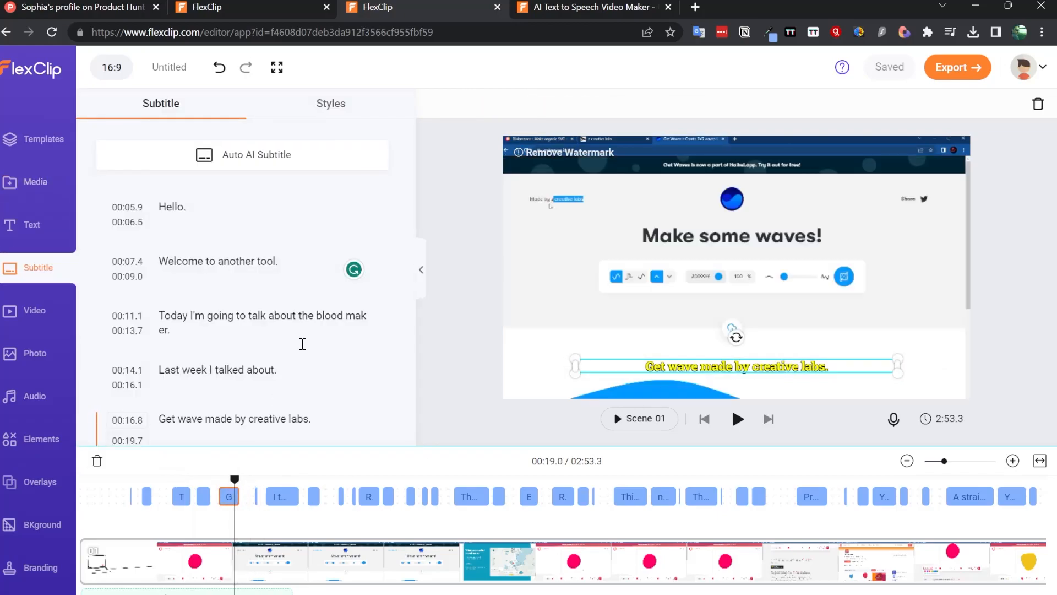
left_click(330, 104)
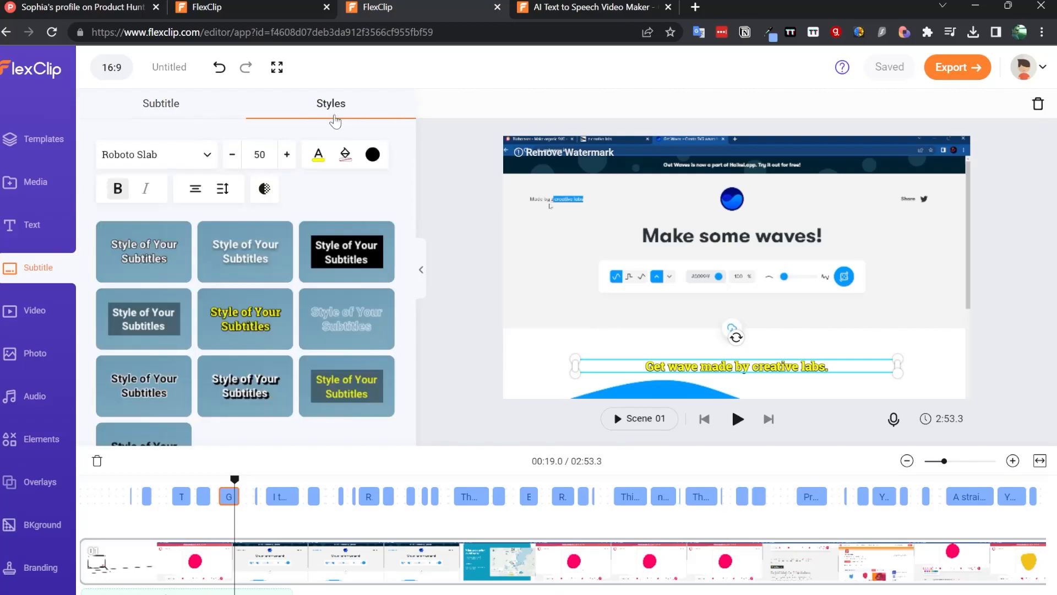
scroll(248, 267, "down", 2)
scroll(309, 248, "up", 2)
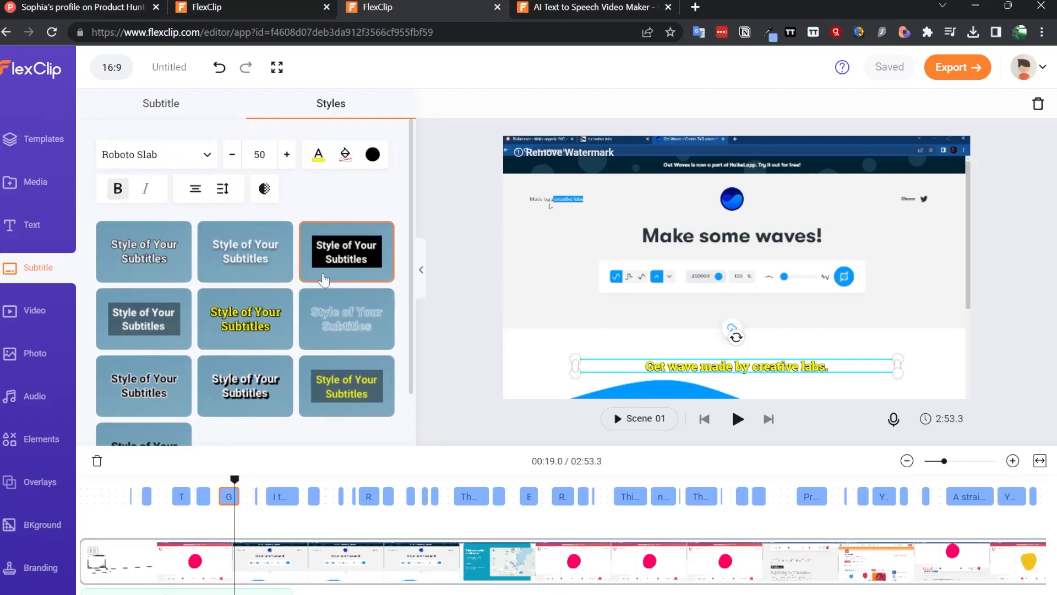
scroll(345, 395, "down", 2)
left_click(160, 105)
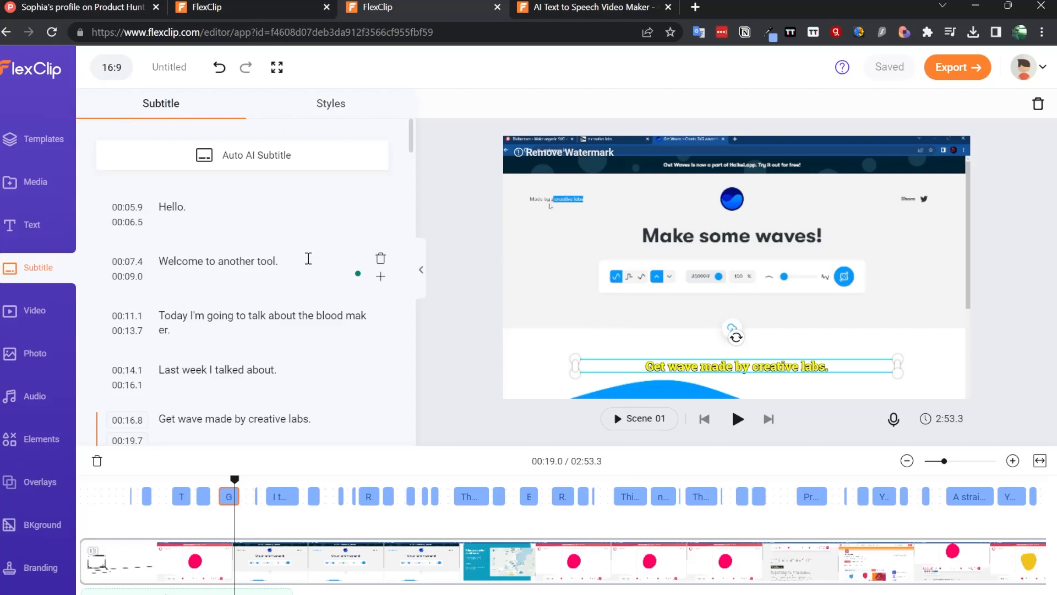
- Correct the subtitle 'blood maker' to 'blob maker' and play the video to check it
left_click(204, 328)
key("BackSpace")
key("BackSpace")
key("BackSpace")
key("BackSpace")
key("BackSpace")
key("BackSpace")
key("BackSpace")
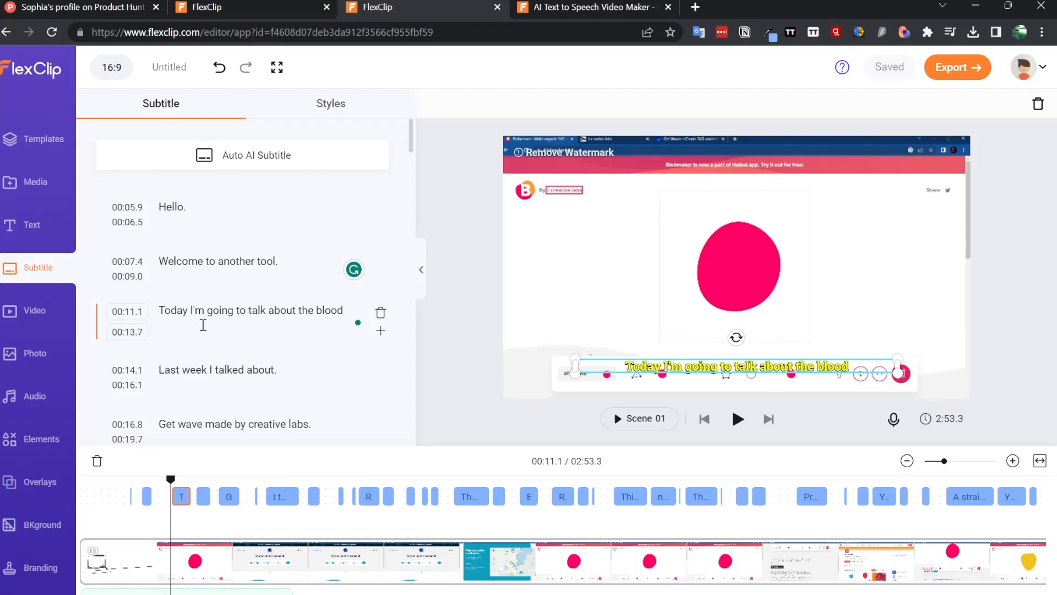
key("BackSpace")
key("BackSpace")
type("b maker")
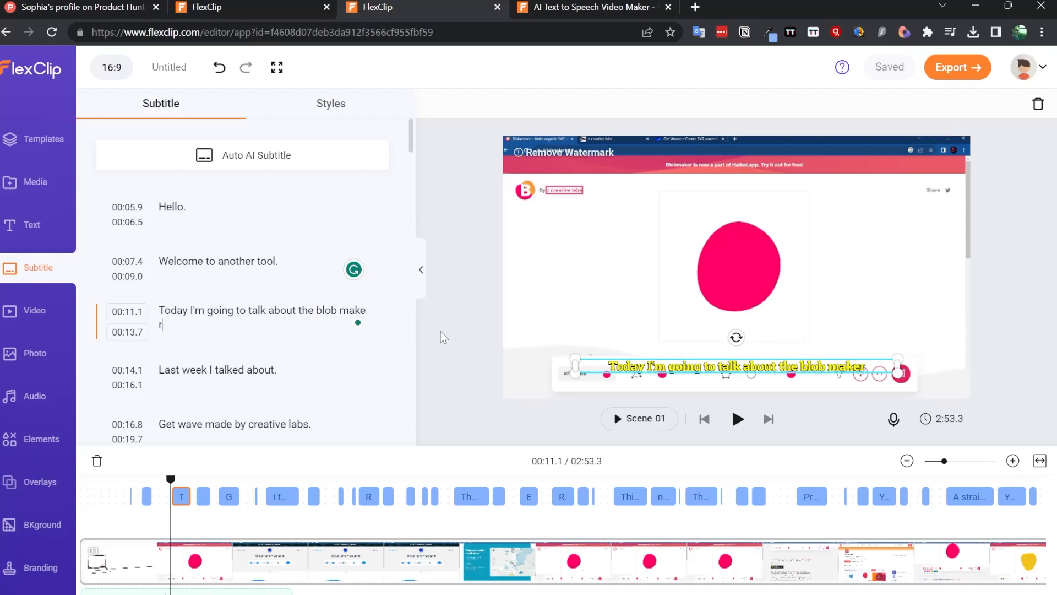
left_click(738, 420)
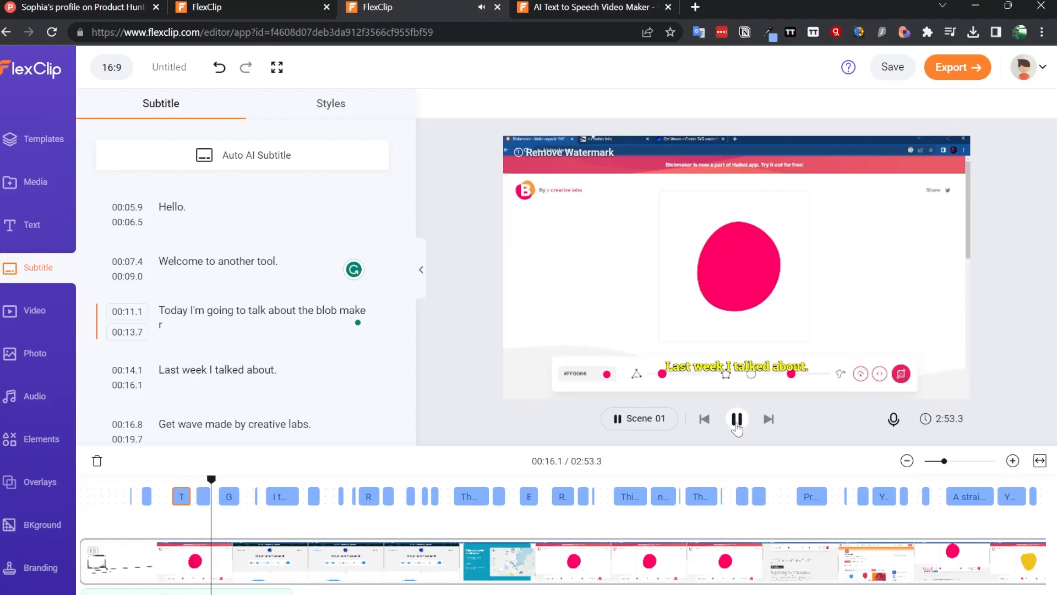
left_click(737, 420)
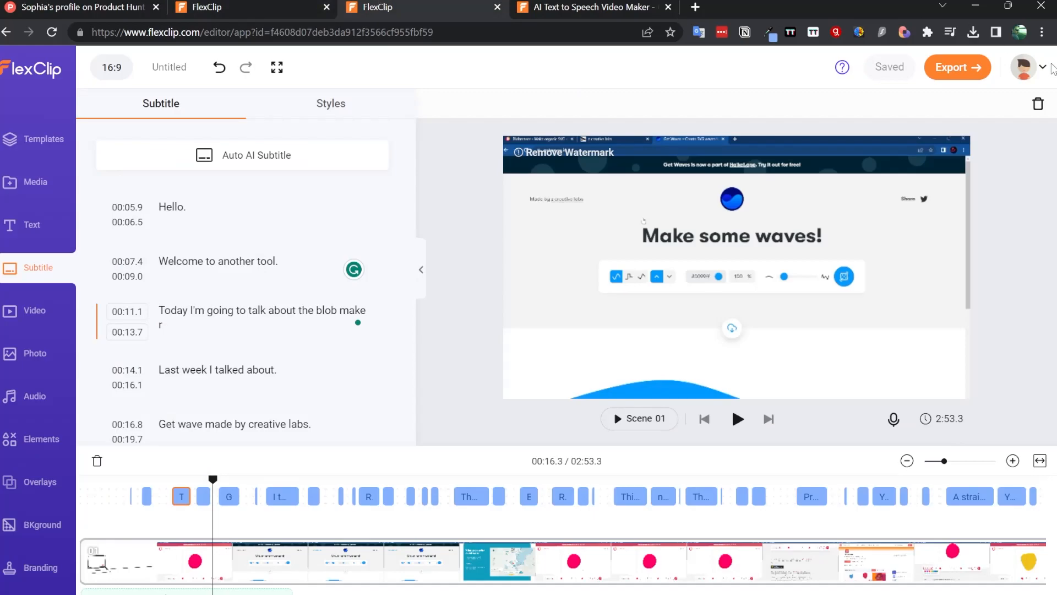
- Return to the Text to Speech project and open the My Account page from the account menu
left_click(1044, 70)
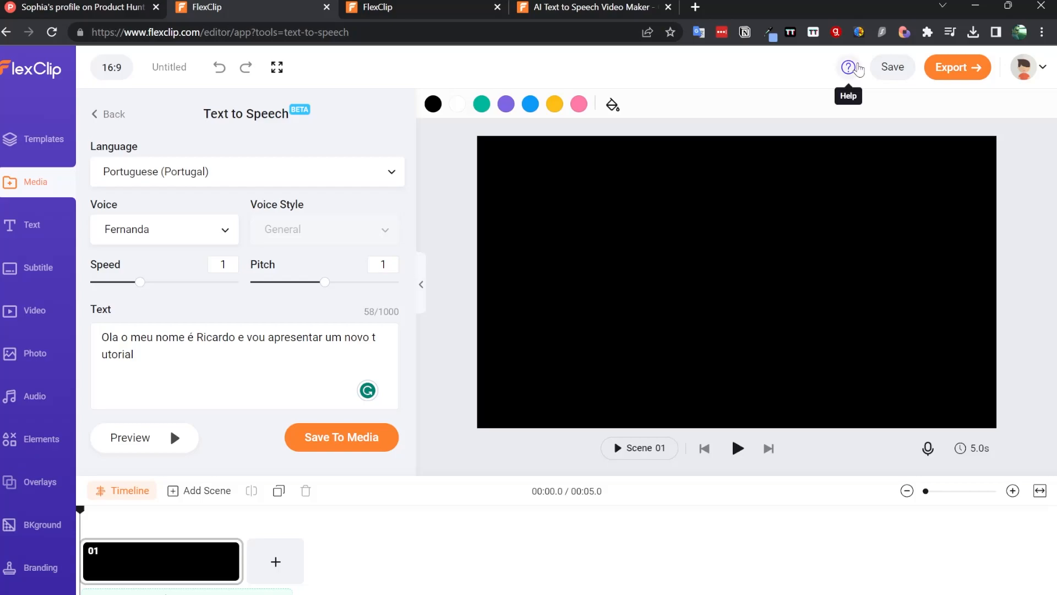
left_click(848, 66)
left_click(1024, 69)
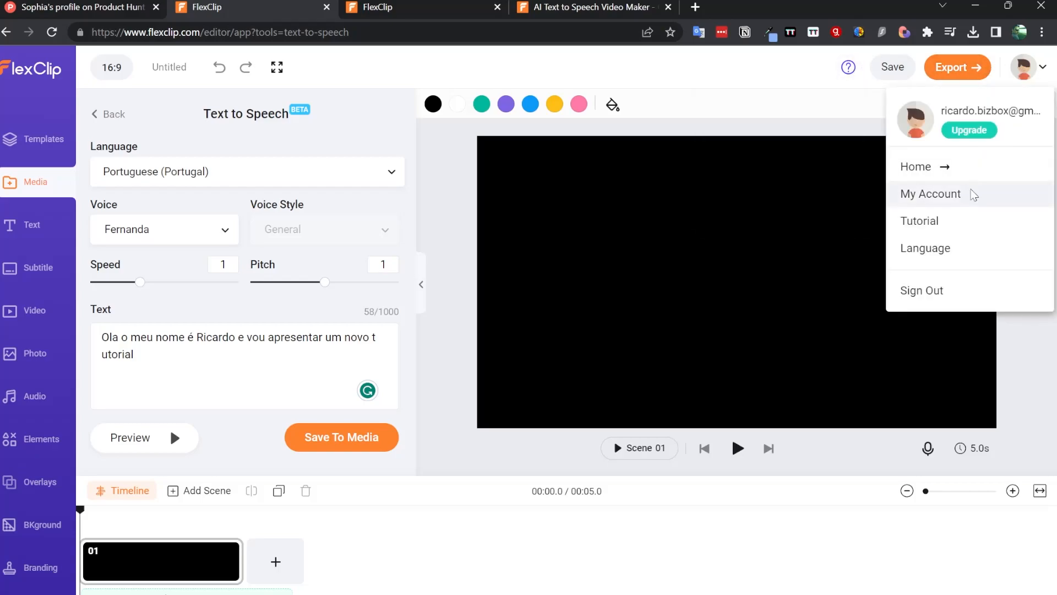
left_click(969, 193)
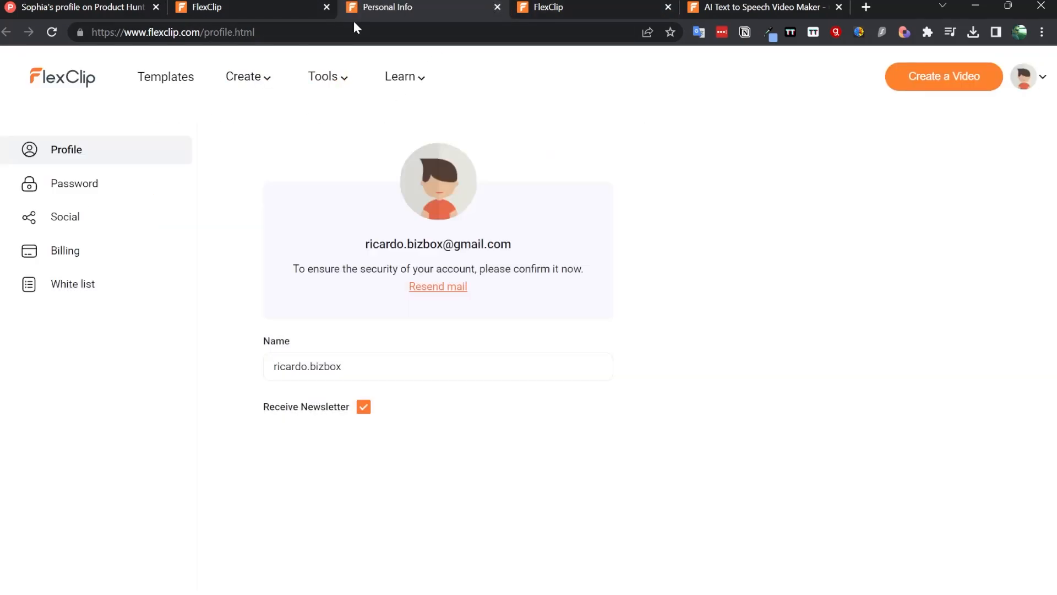
- Search the web for FlexClip pricing and open the FlexClip pricing page
left_click(281, 32)
type("fl")
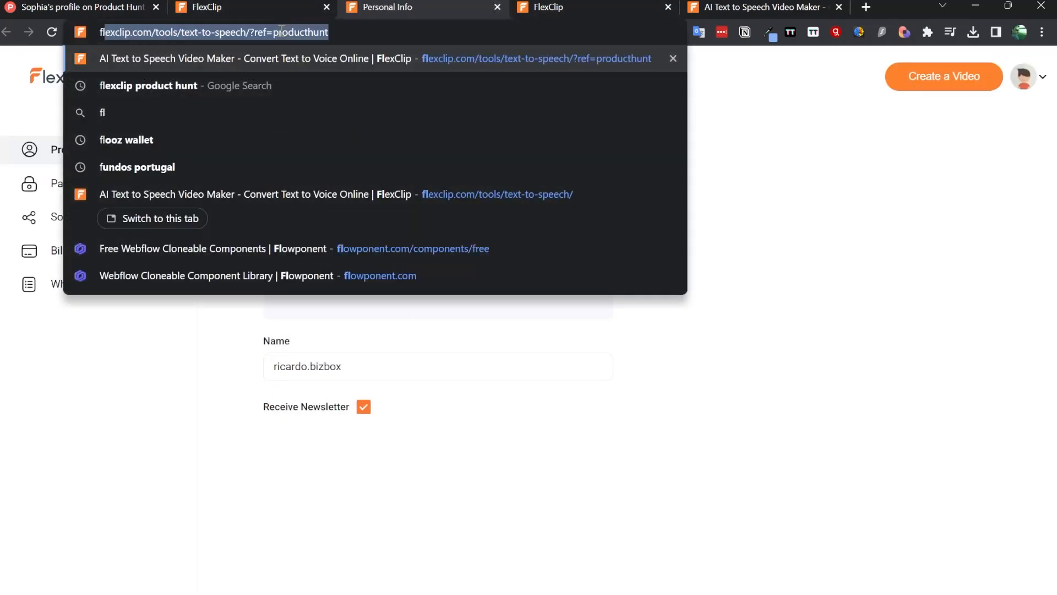
type("ex clio pricing")
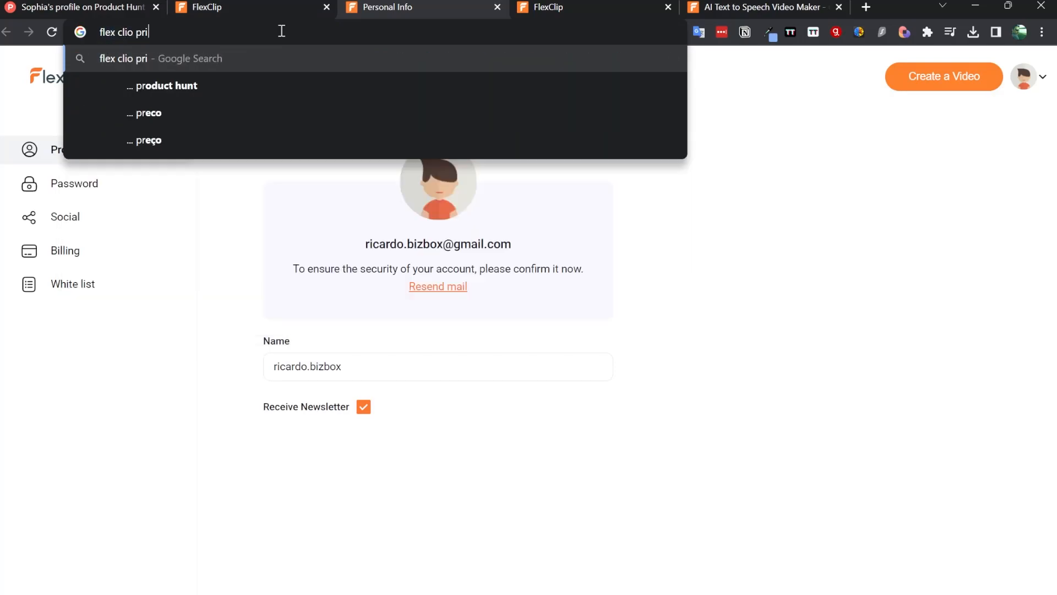
key("Return")
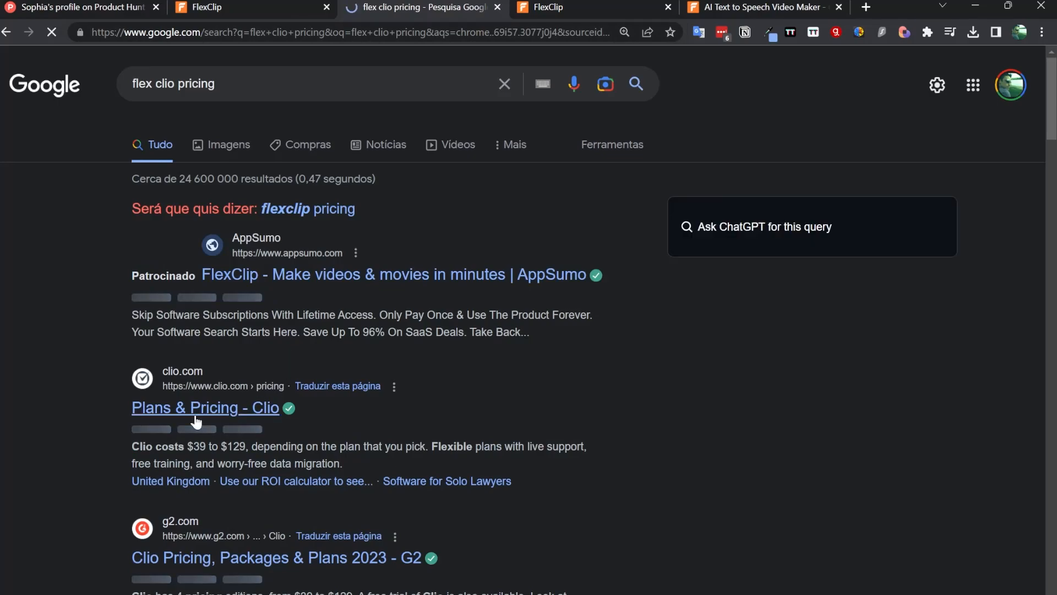
scroll(311, 420, "down", 4)
scroll(312, 420, "down", 7)
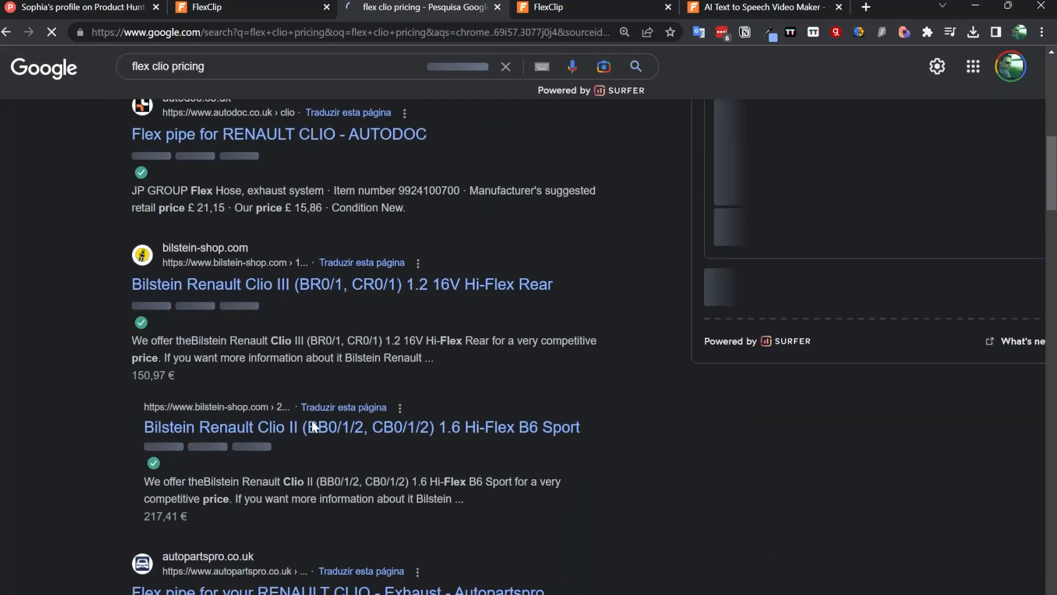
scroll(312, 420, "up", 12)
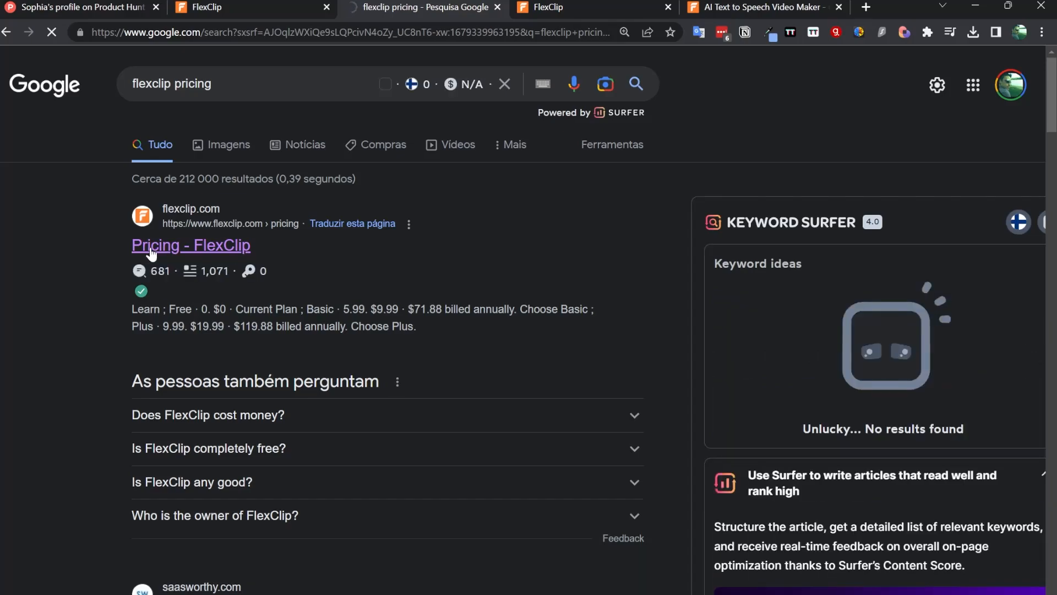
left_click(150, 249)
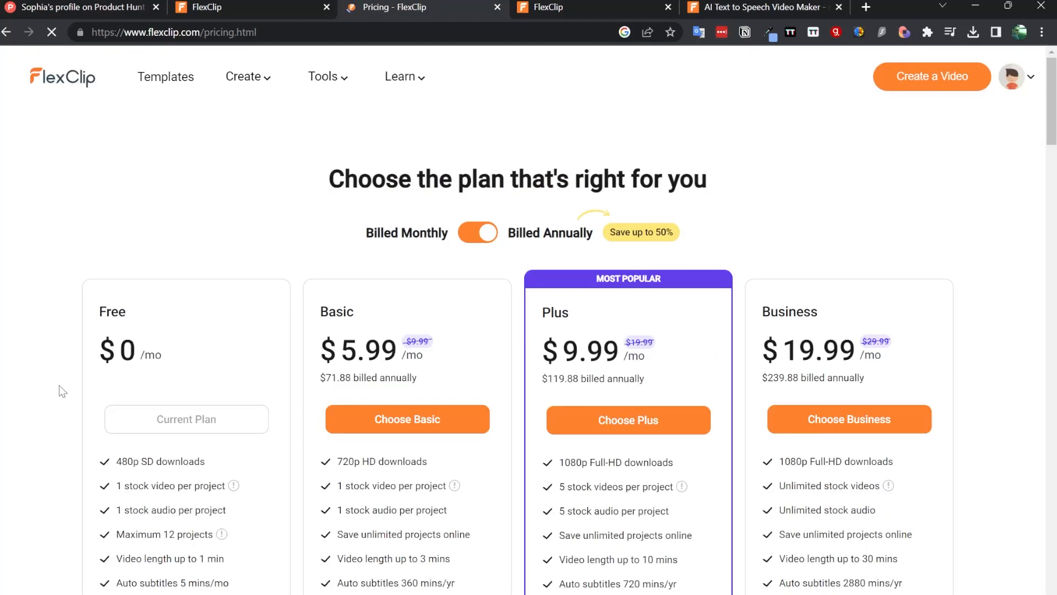
- Examine the features of each pricing plan, then return to the Text to Speech editor
scroll(195, 377, "down", 3)
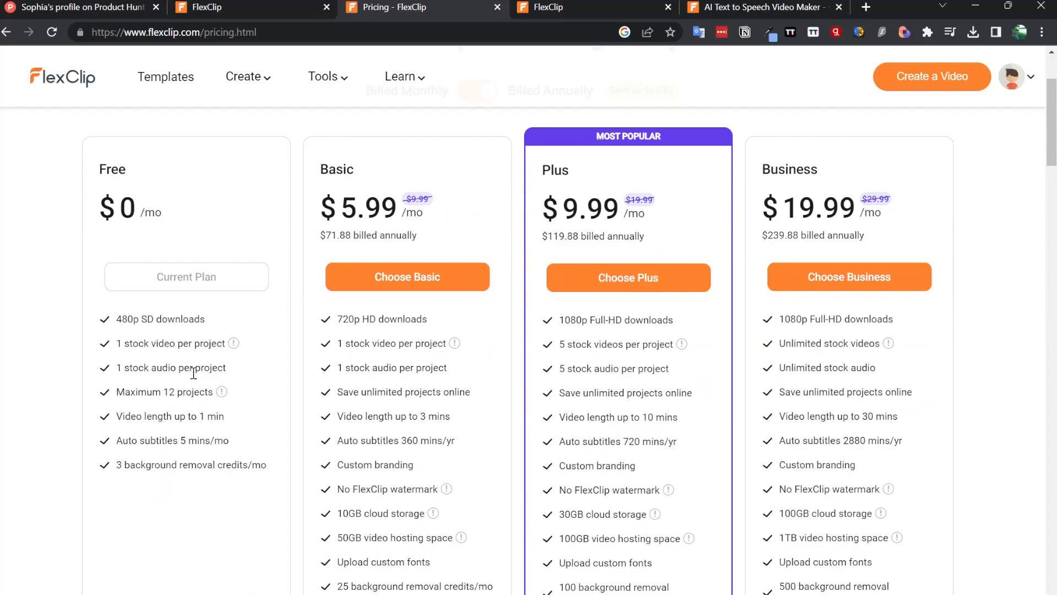
left_click_drag(120, 322, 214, 317)
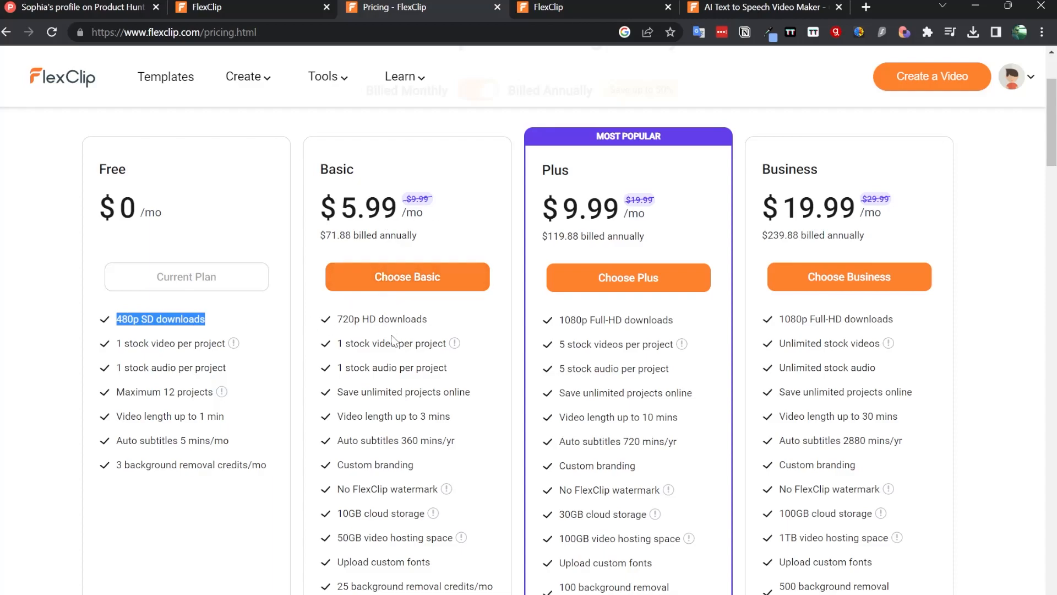
scroll(392, 319, "down", 1)
scroll(392, 335, "down", 3)
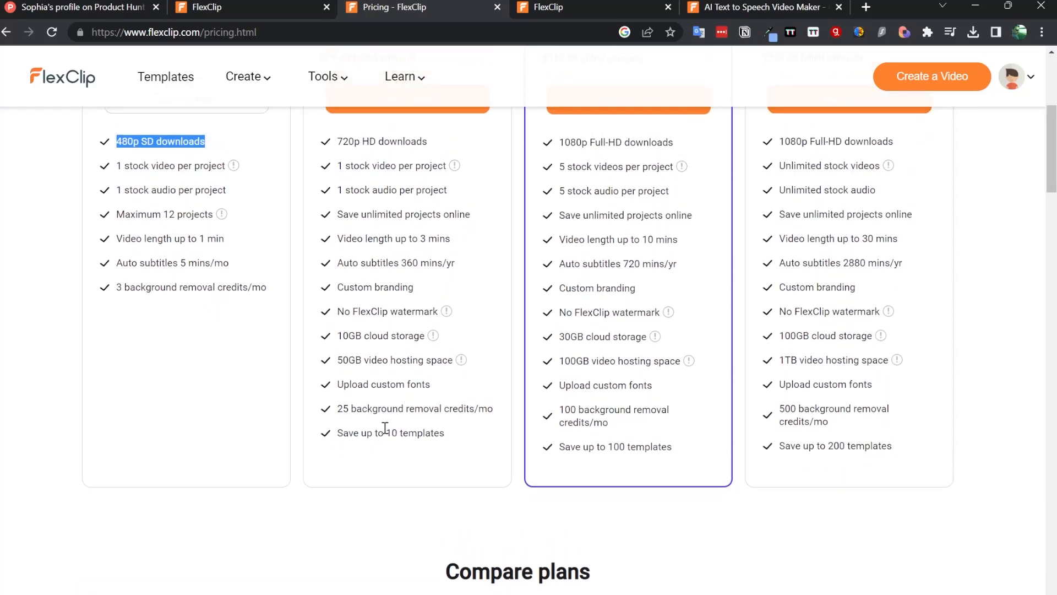
scroll(416, 584, "up", 2)
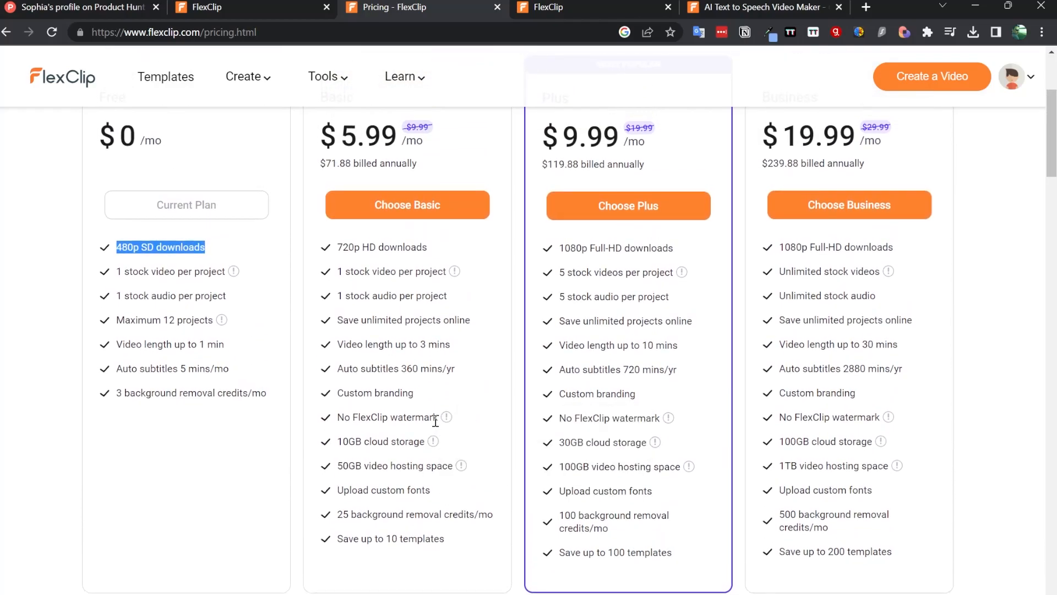
scroll(568, 253, "up", 4)
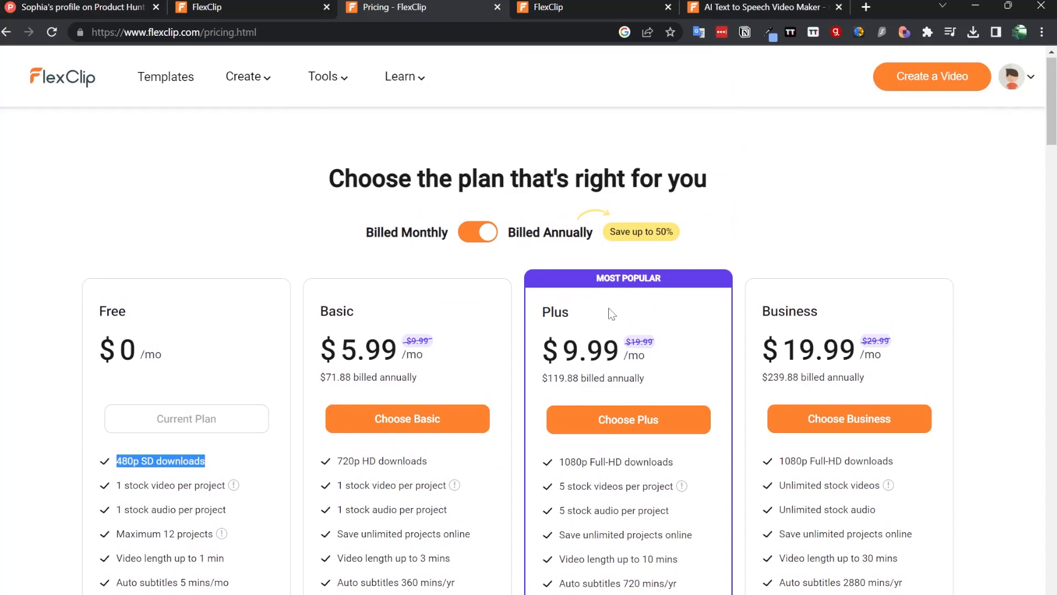
left_click(264, 6)
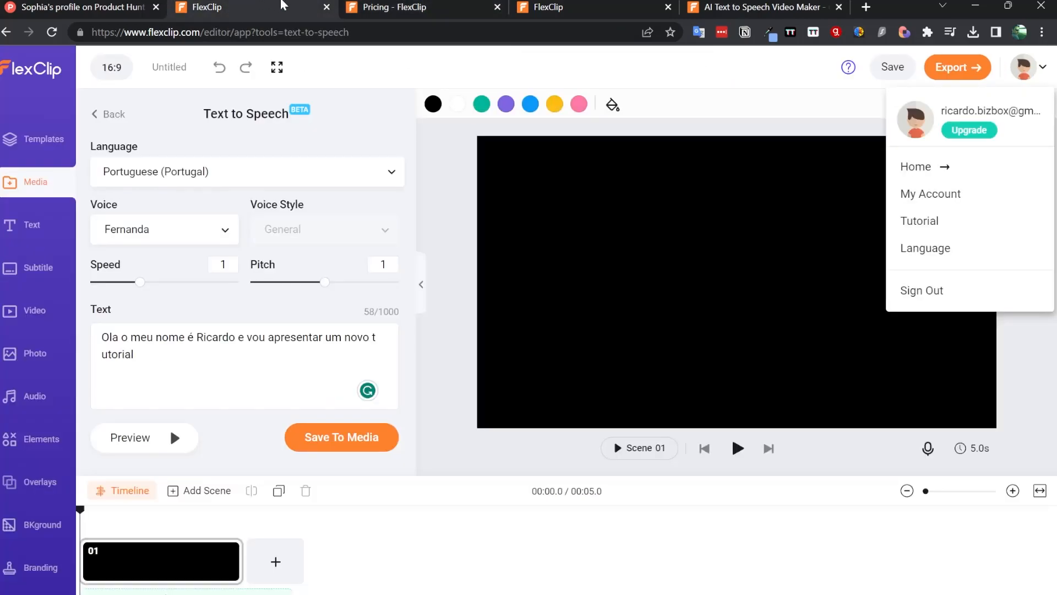